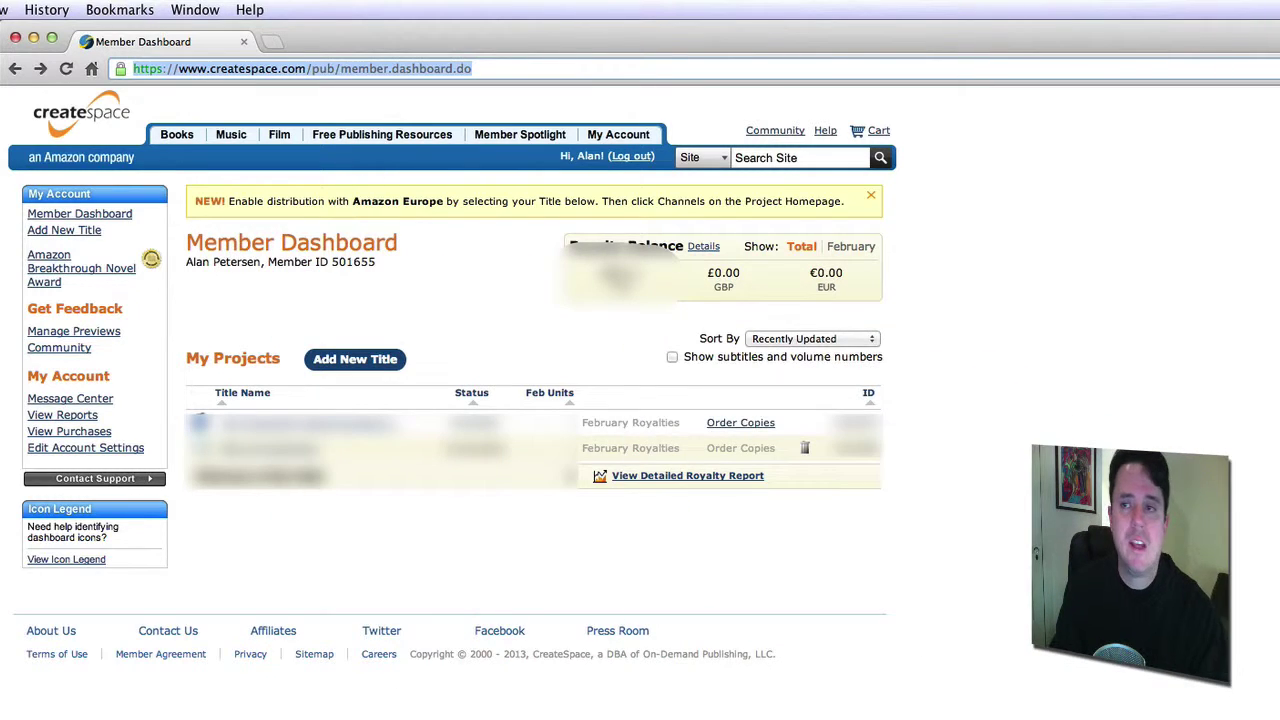
# Switch to the CreateSpace folder in Finder, open BookCover5_5x8_5_BW_240_art.pdf to examine the cover layout, and close it.
pyautogui.press('super+Tab')
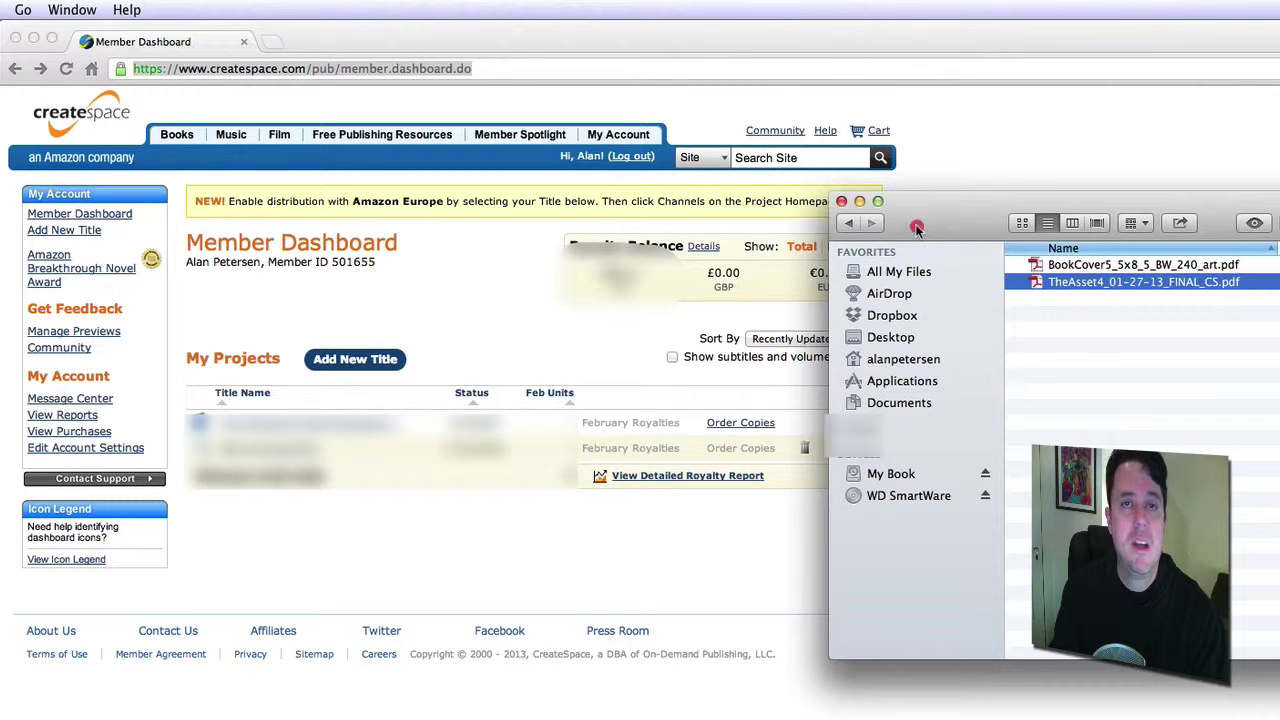
pyautogui.moveTo(916, 228); pyautogui.dragTo(882, 211)
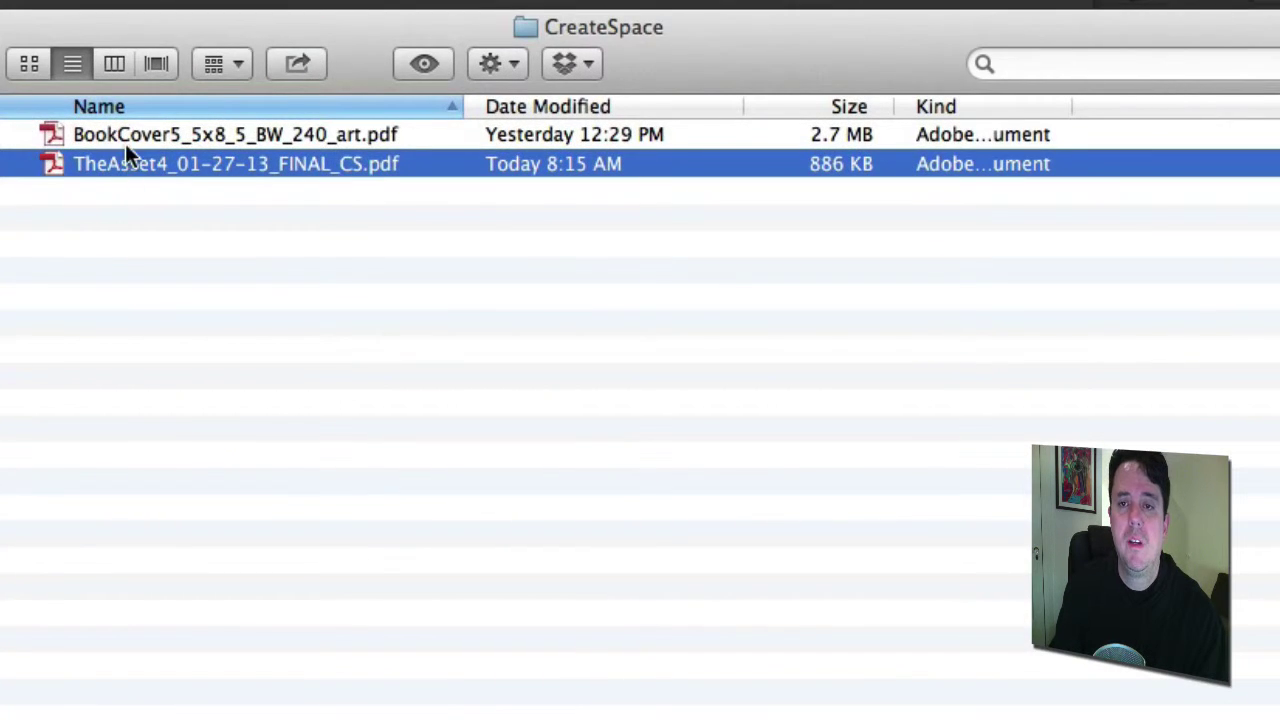
pyautogui.click(118, 130)
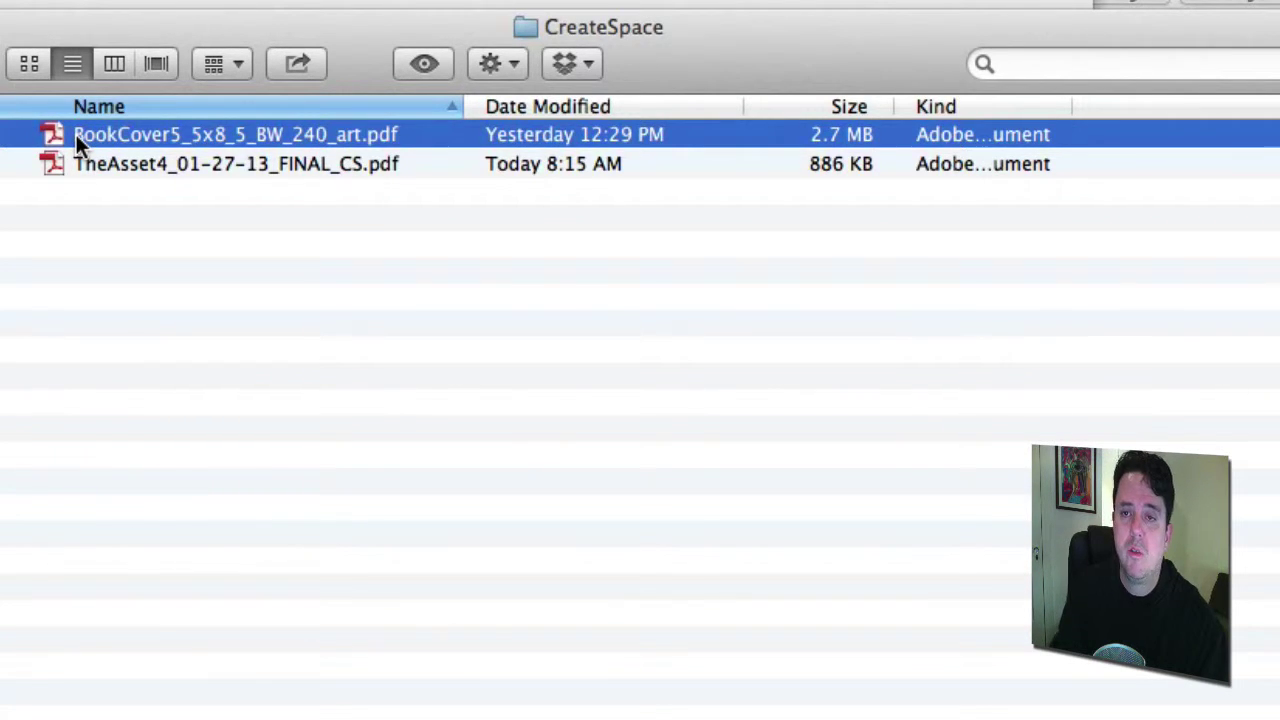
pyautogui.doubleClick(76, 134)
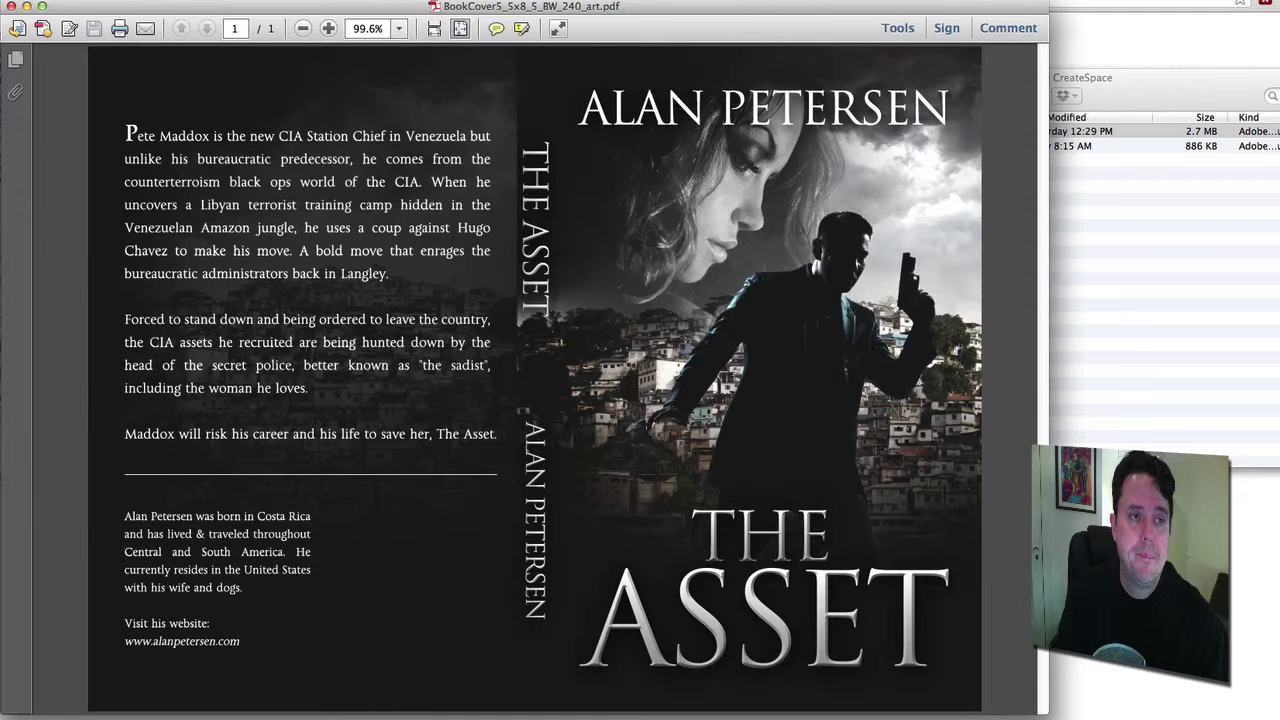
pyautogui.click(12, 6)
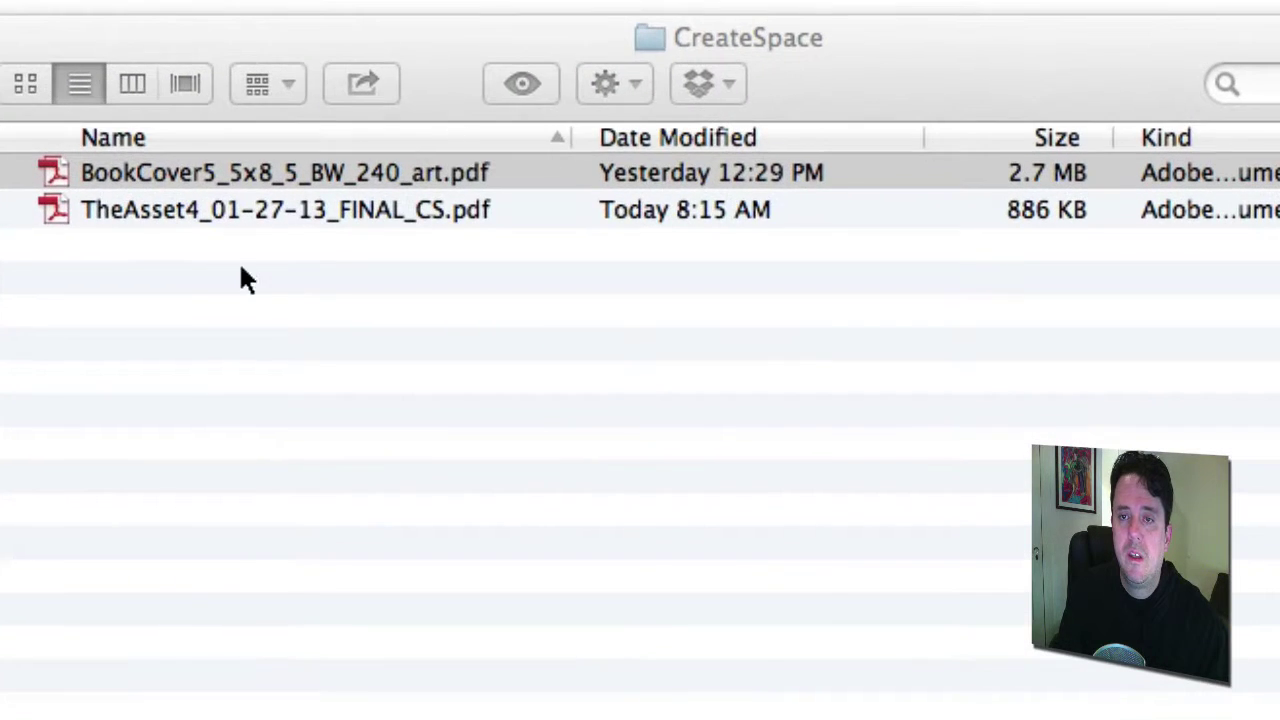
# Open TheAsset4_01-27-13_FINAL_CS.pdf and look through the title page, copyright page, table of contents and prologue.
pyautogui.click(113, 216)
pyautogui.click(110, 218)
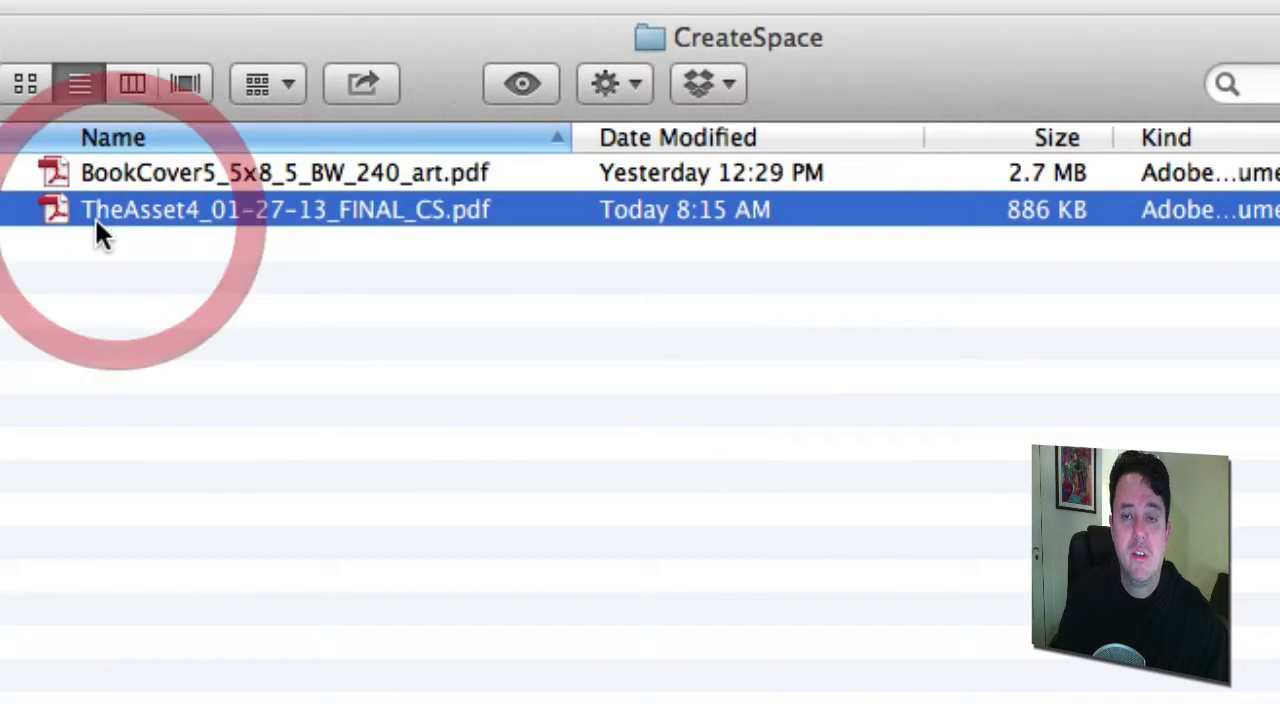
pyautogui.doubleClick(94, 216)
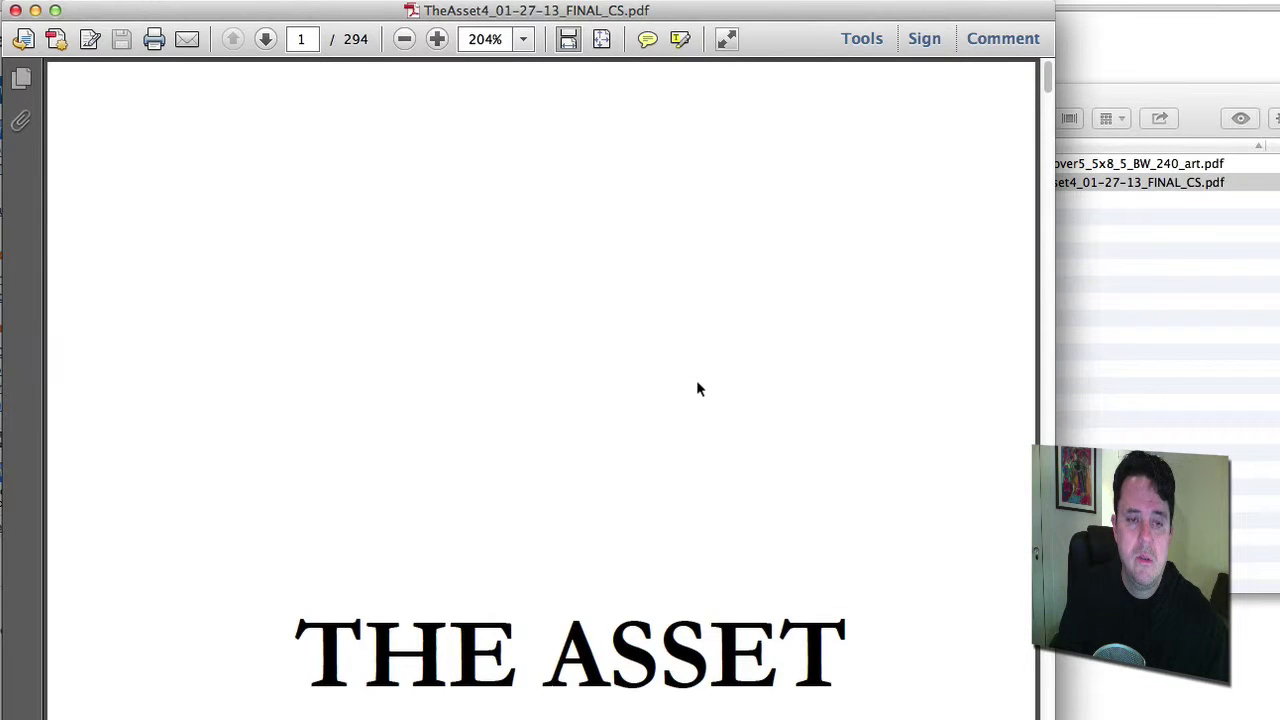
pyautogui.scroll(-2, 698, 388)
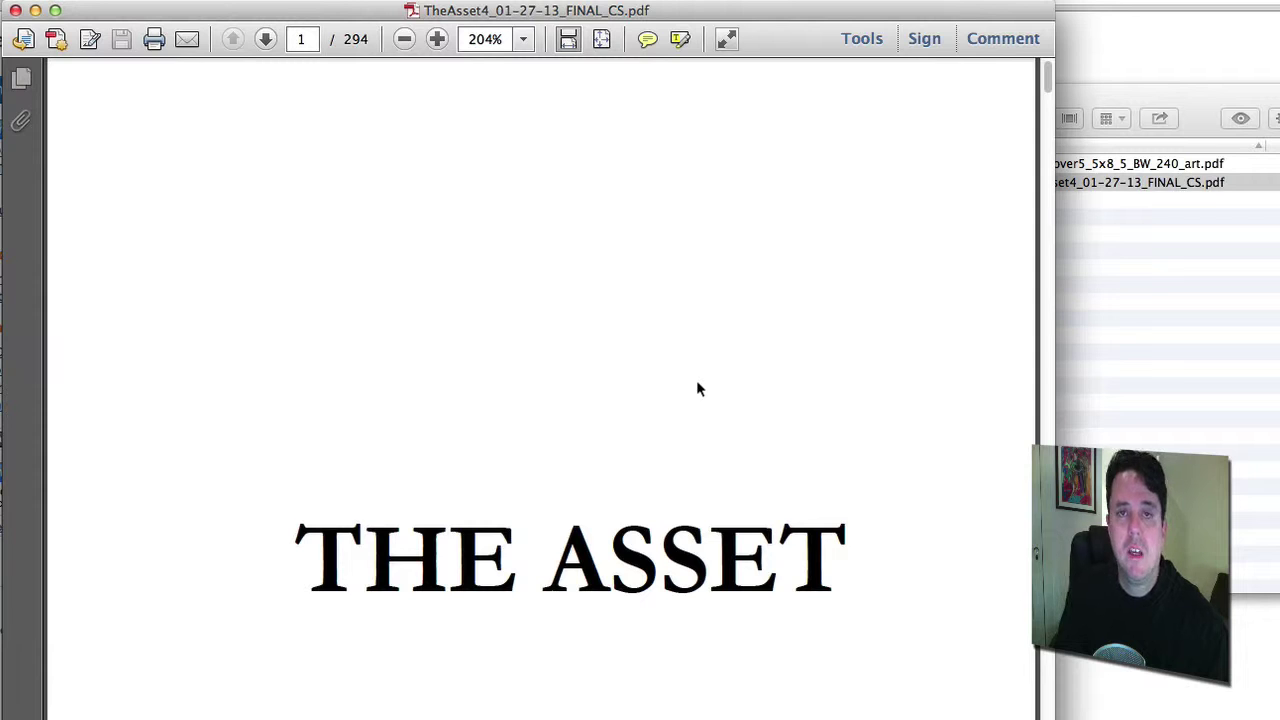
pyautogui.scroll(-10, 698, 388)
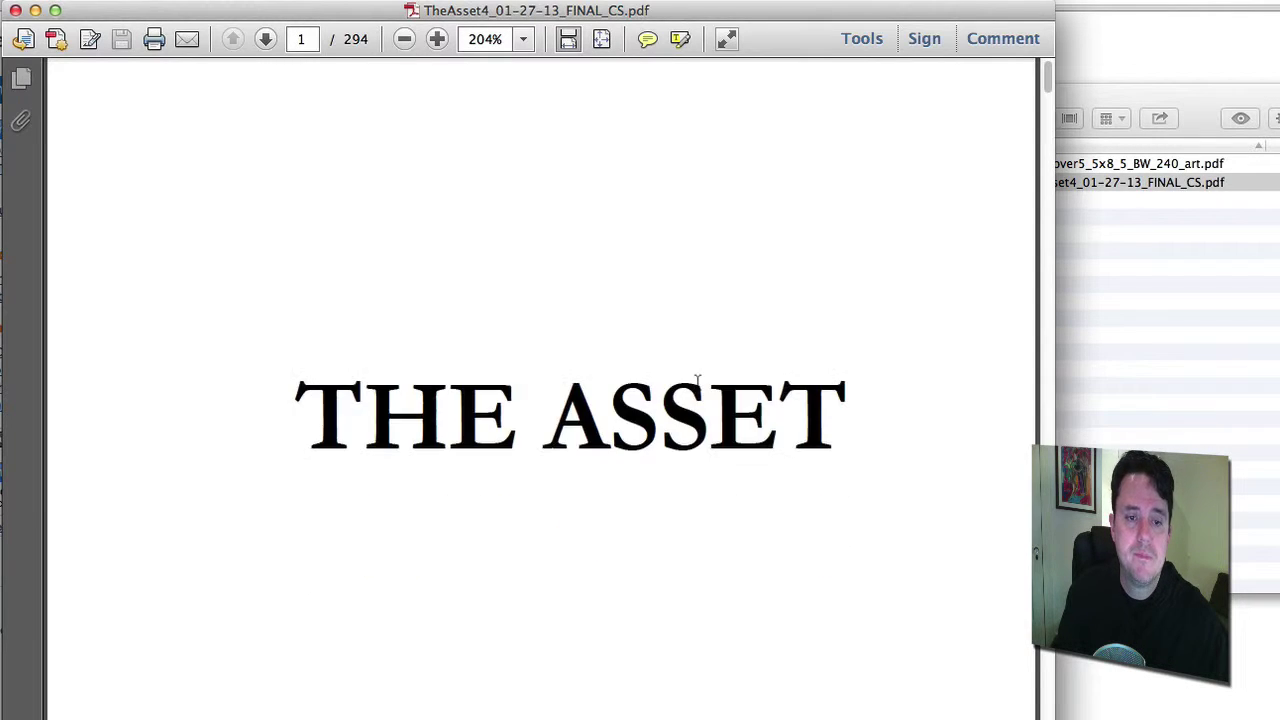
pyautogui.scroll(-20, 698, 389)
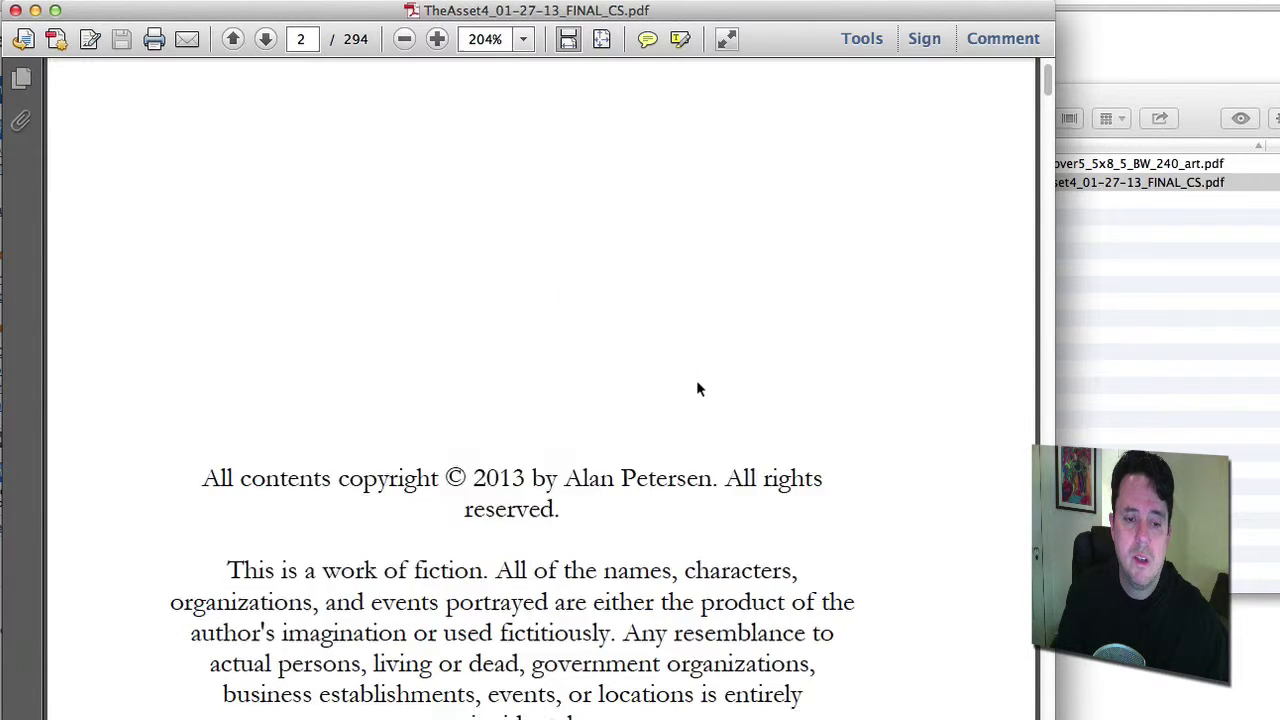
pyautogui.scroll(-20, 698, 389)
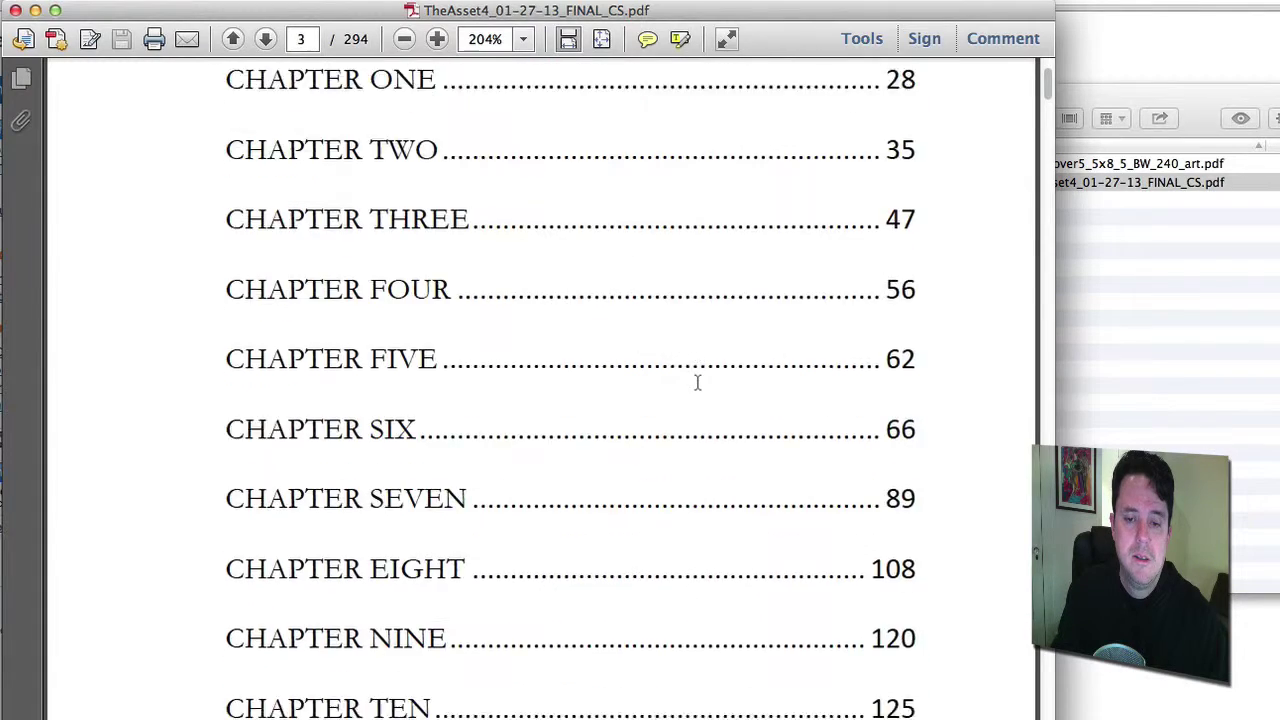
pyautogui.scroll(-20, 698, 385)
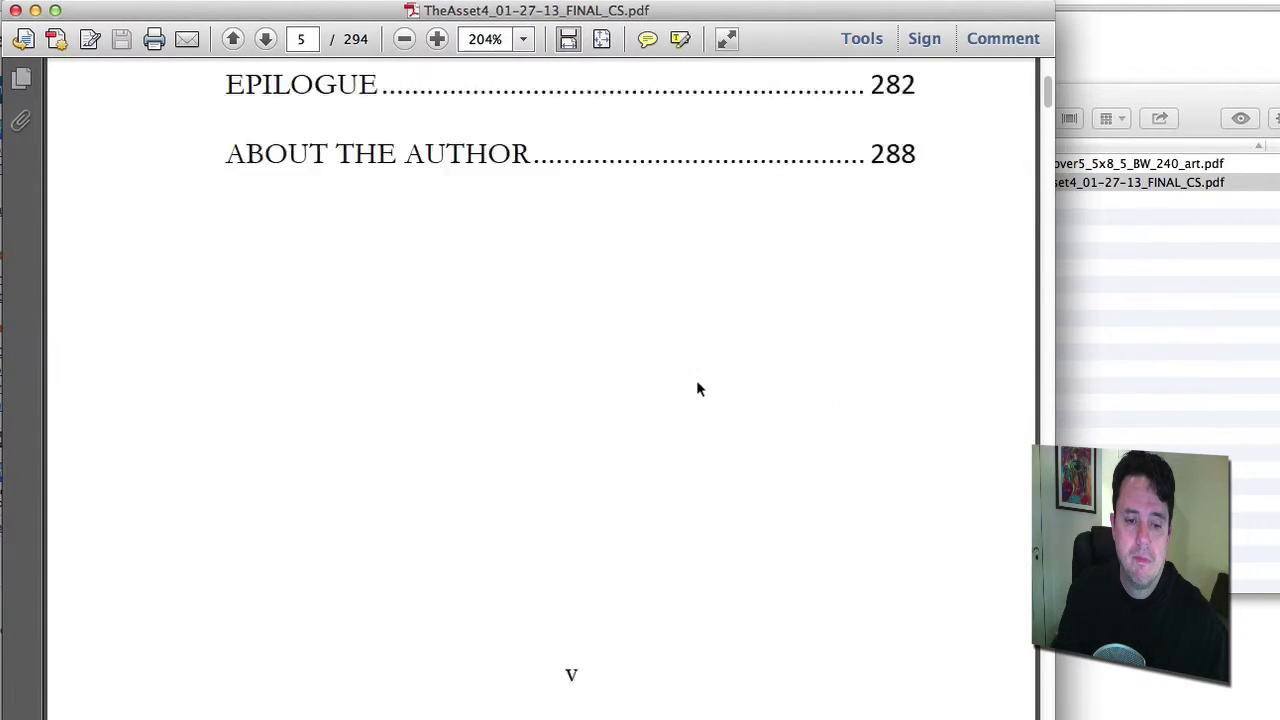
pyautogui.scroll(-20, 698, 389)
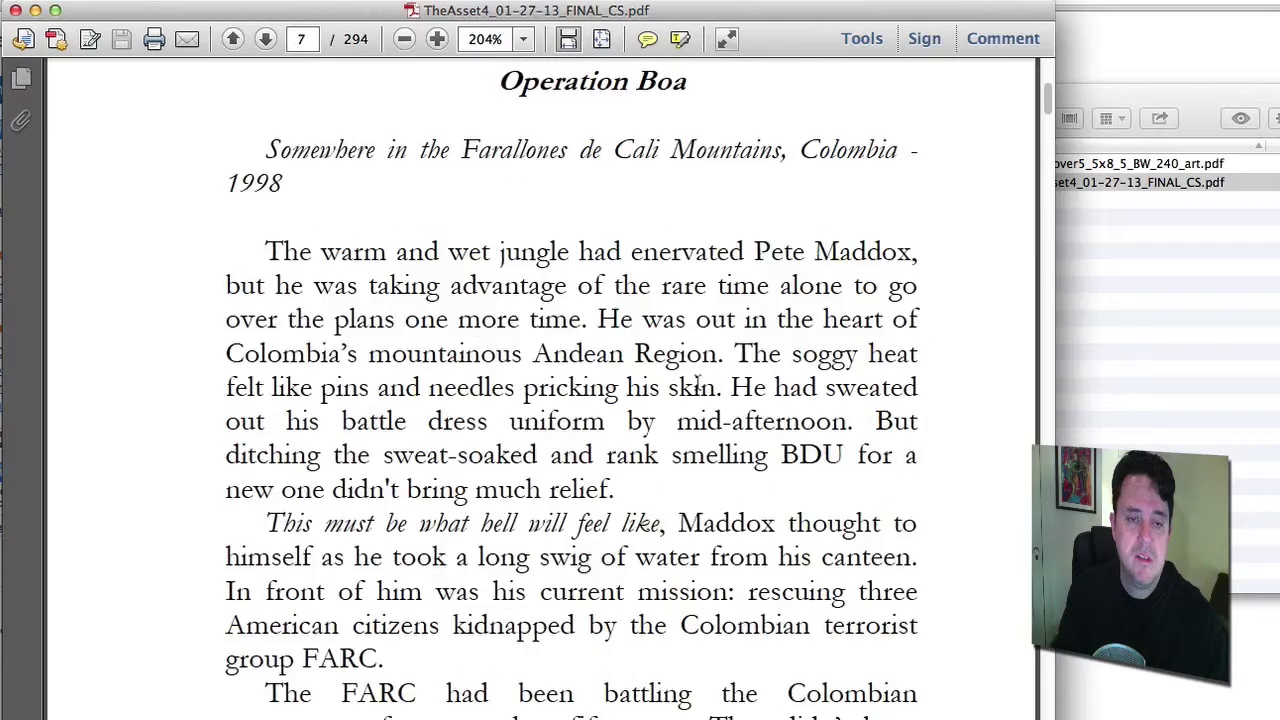
pyautogui.scroll(8, 697, 380)
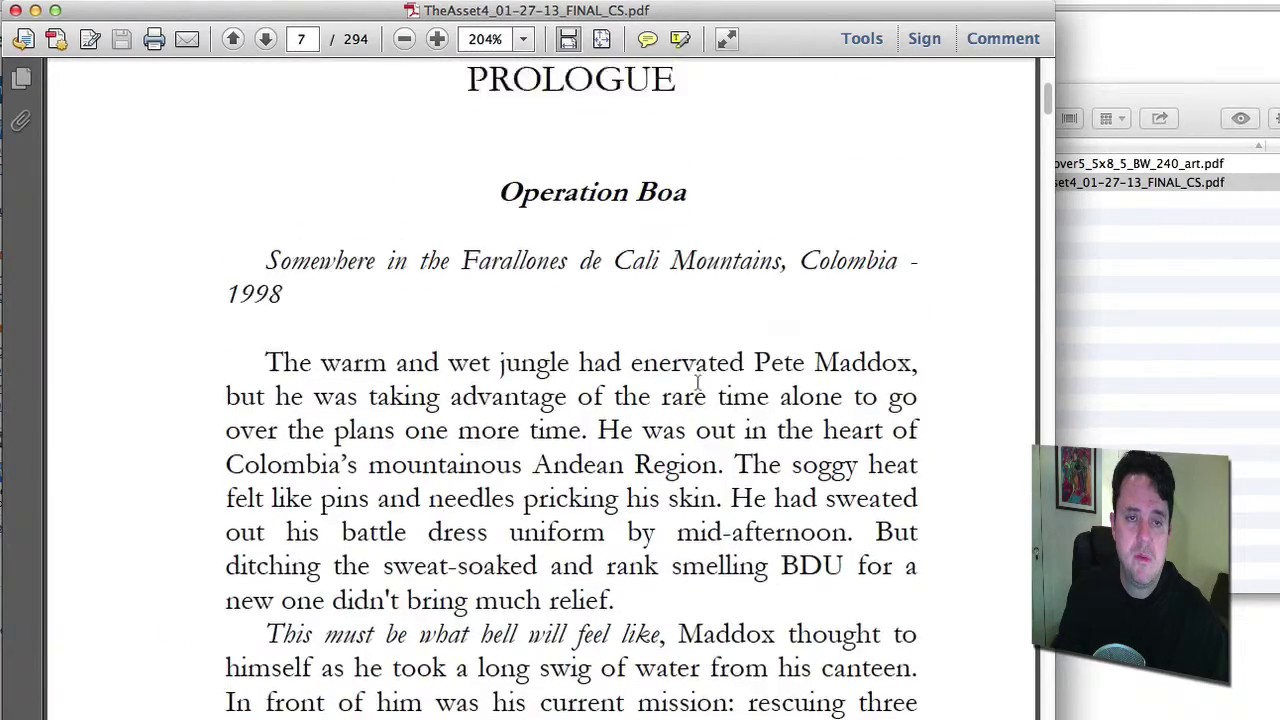
pyautogui.scroll(-18, 698, 389)
pyautogui.scroll(-3, 697, 388)
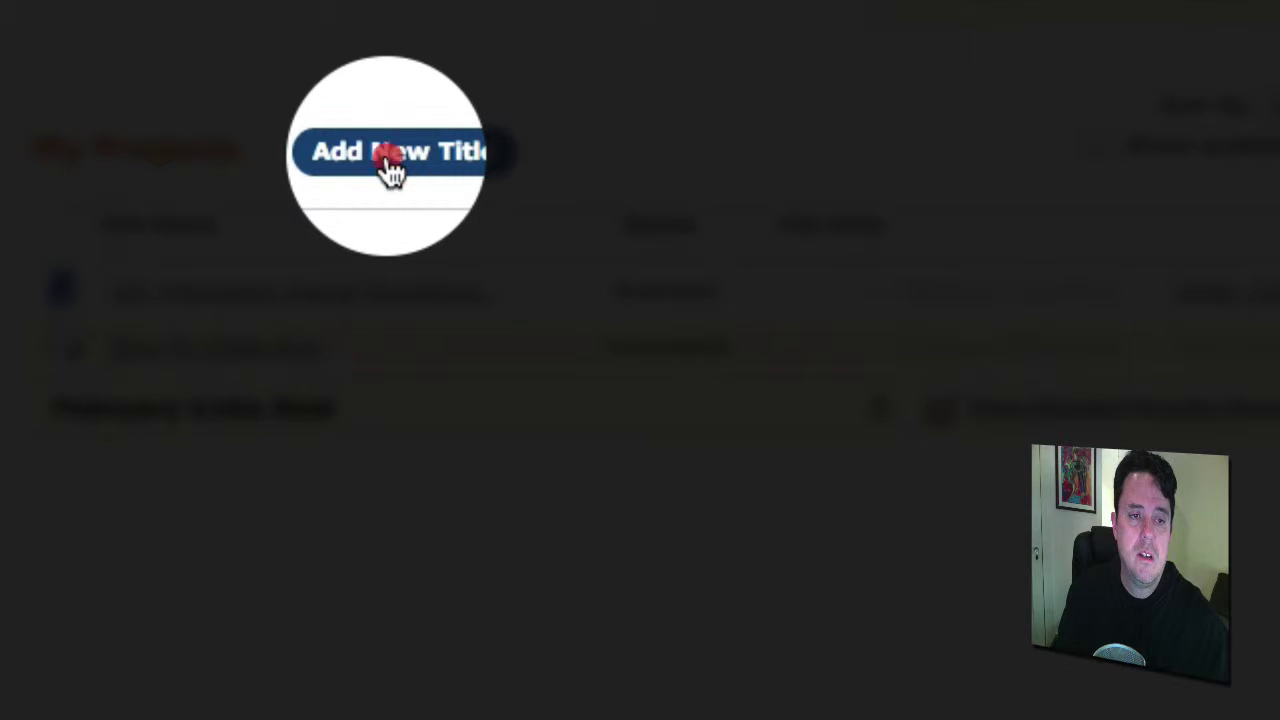
# Add a new title named The Asset as a Paperback project in CreateSpace and start the Guided setup process.
pyautogui.click(386, 166)
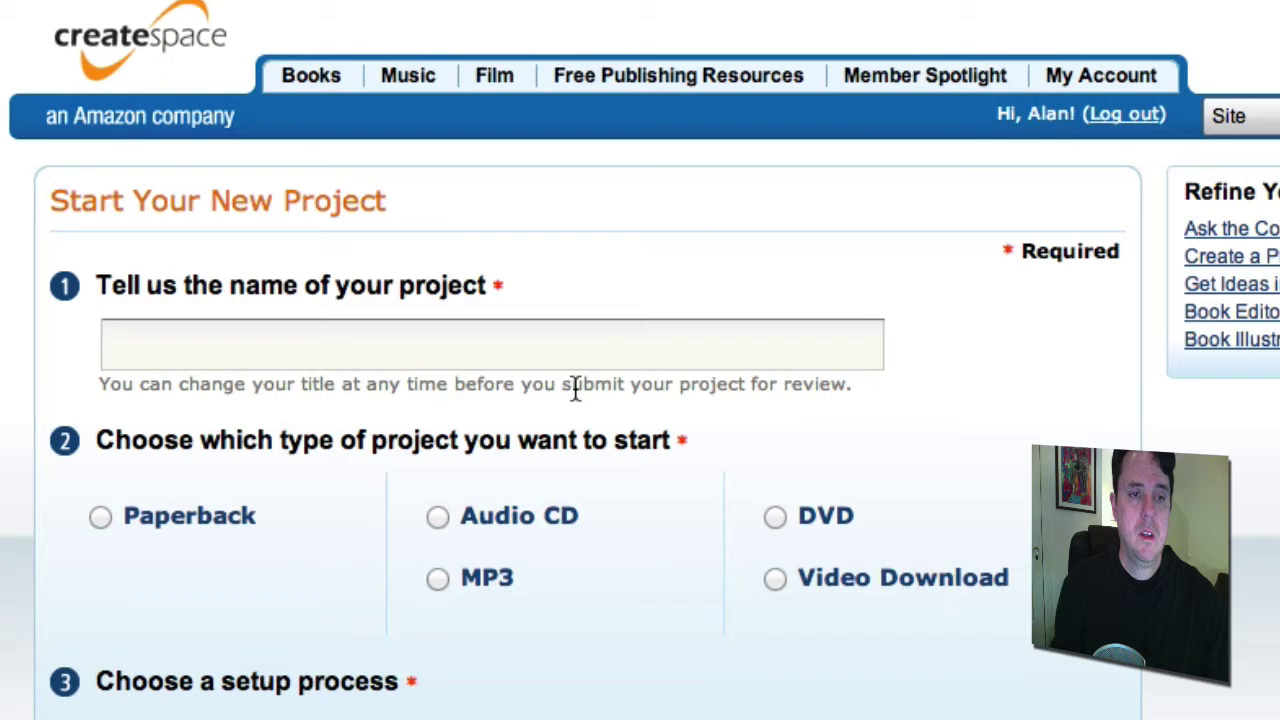
pyautogui.click(583, 349)
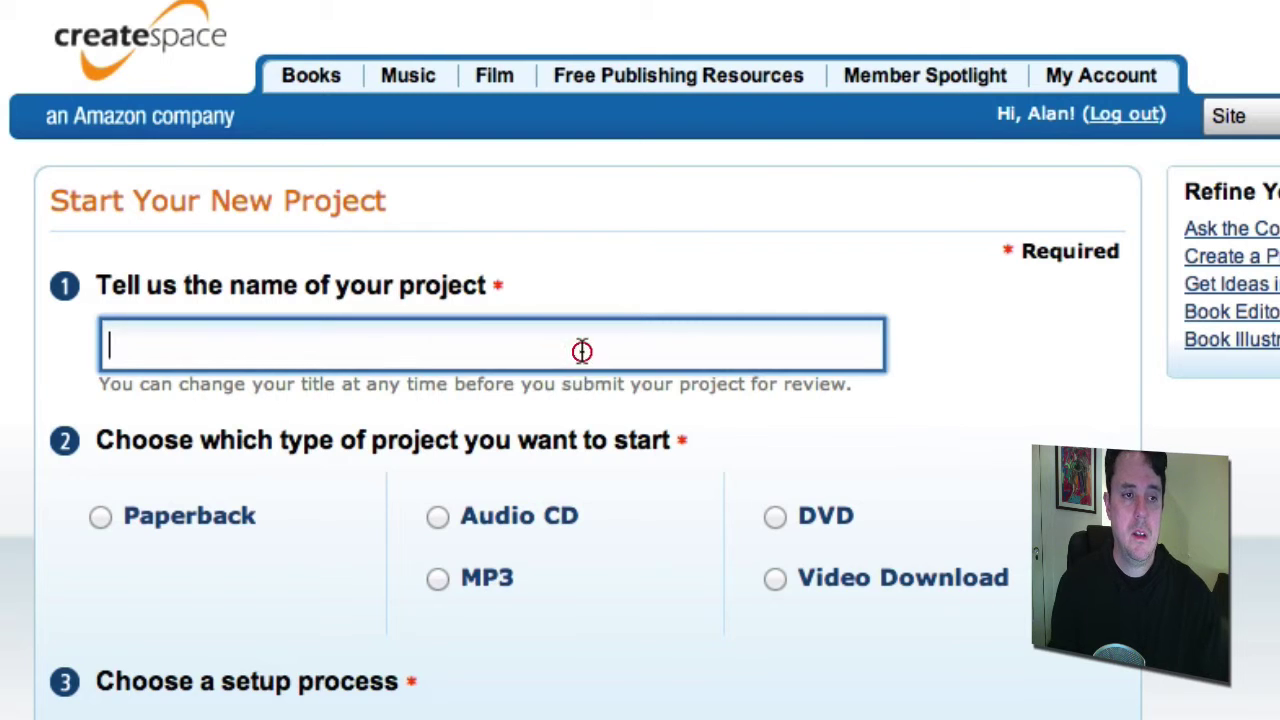
pyautogui.write('The ')
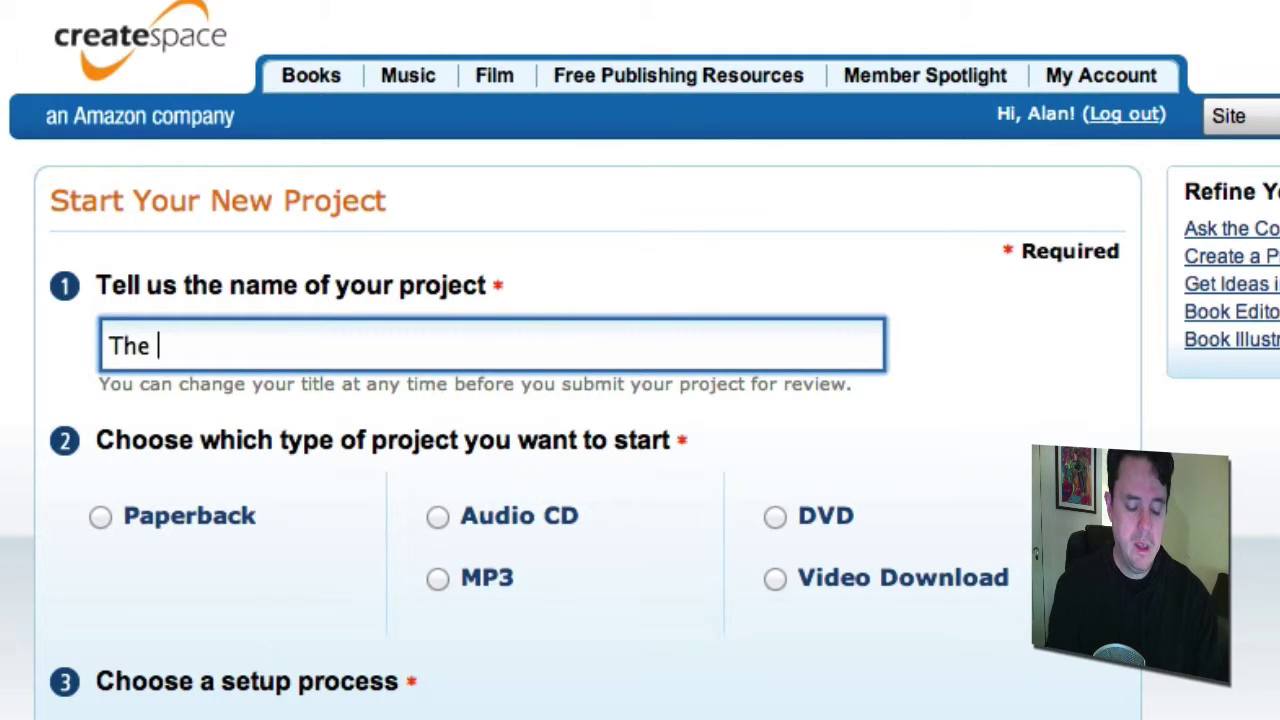
pyautogui.write('Asset')
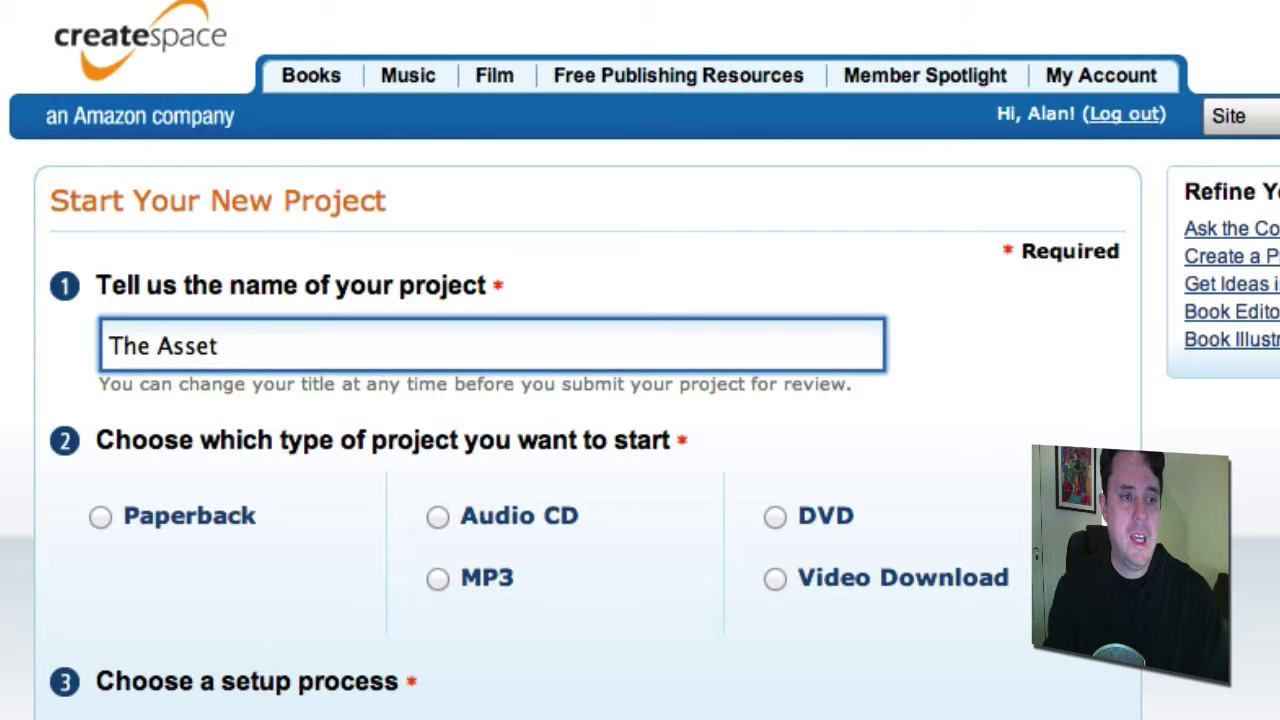
pyautogui.click(103, 520)
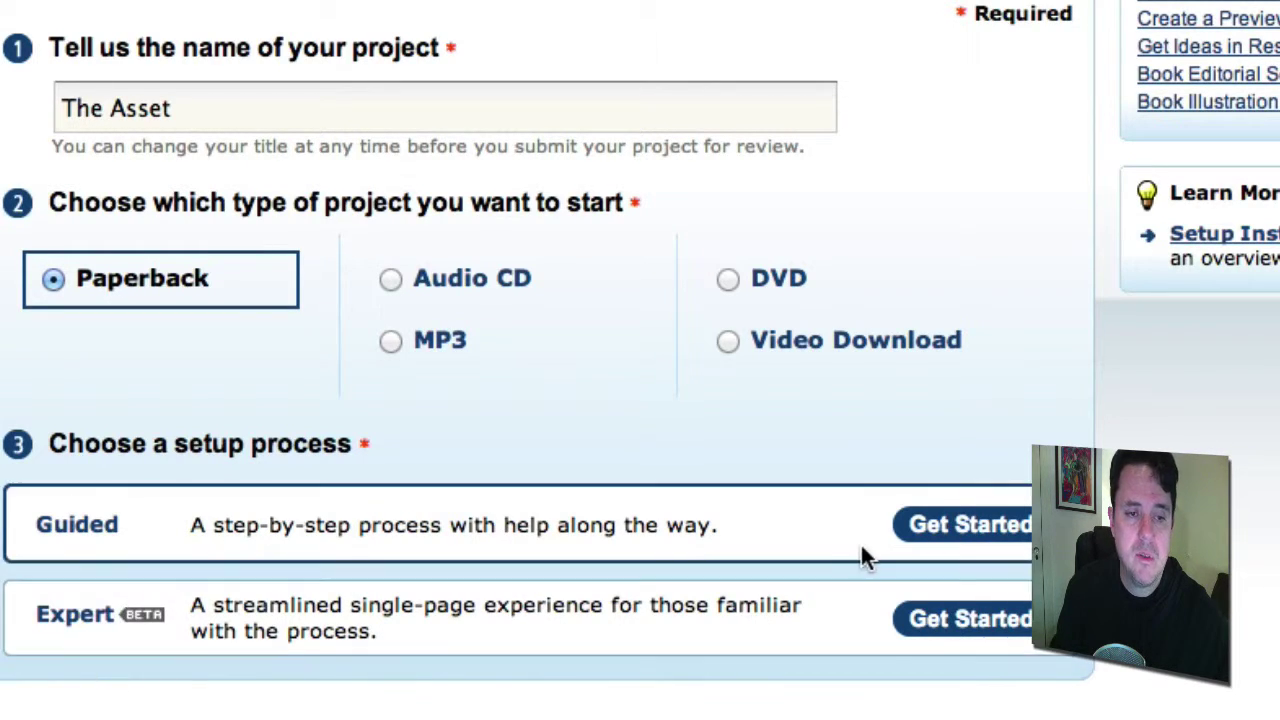
pyautogui.click(990, 530)
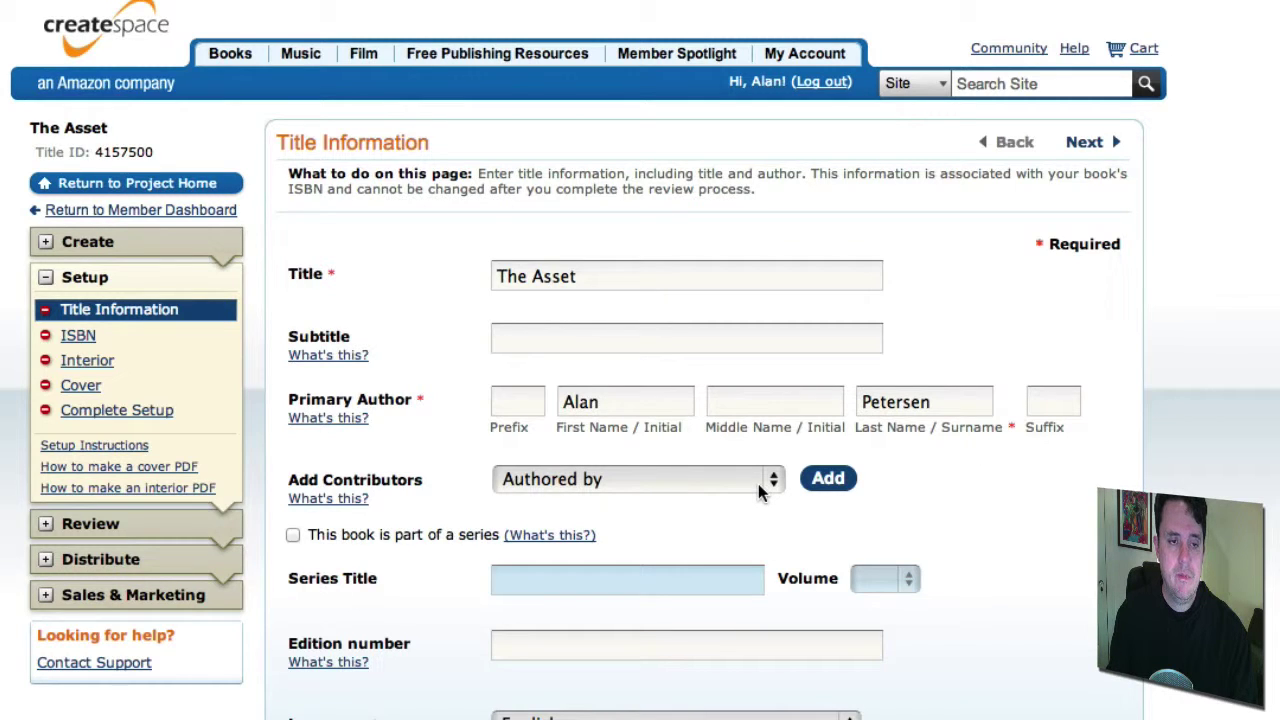
# Look through the available contributor roles for the book, keeping Authored by.
pyautogui.click(651, 481)
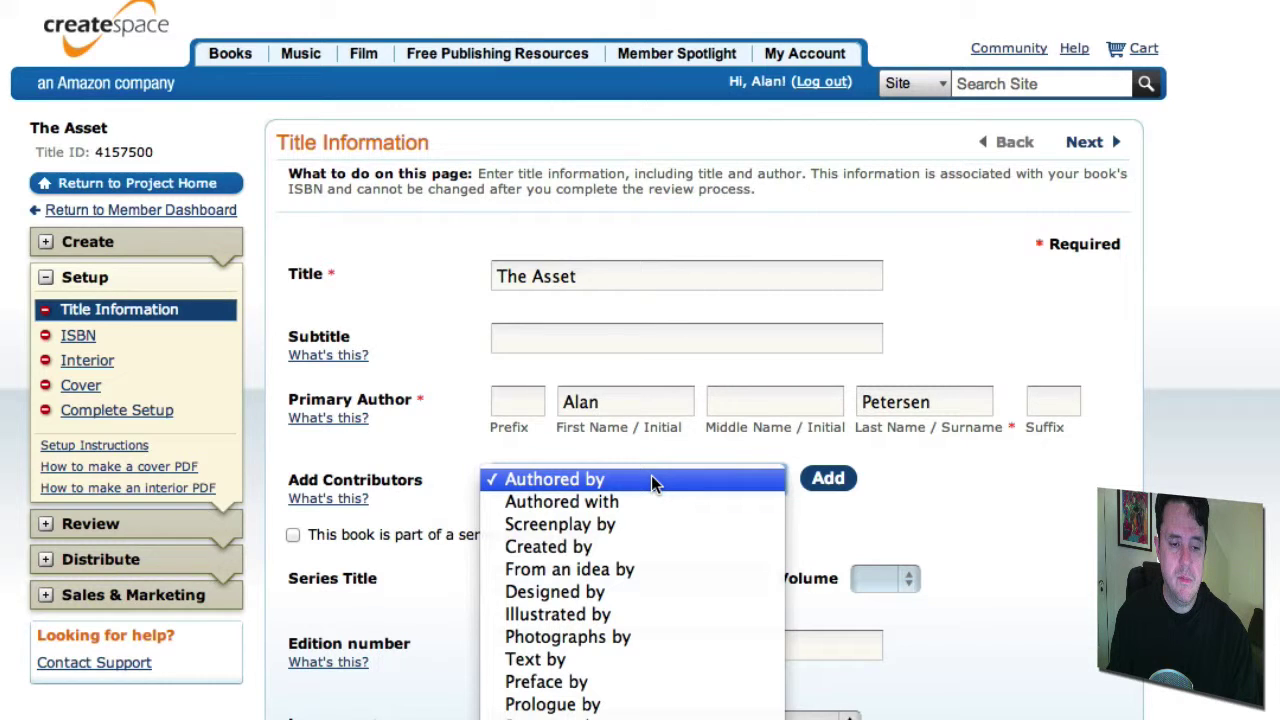
pyautogui.click(651, 479)
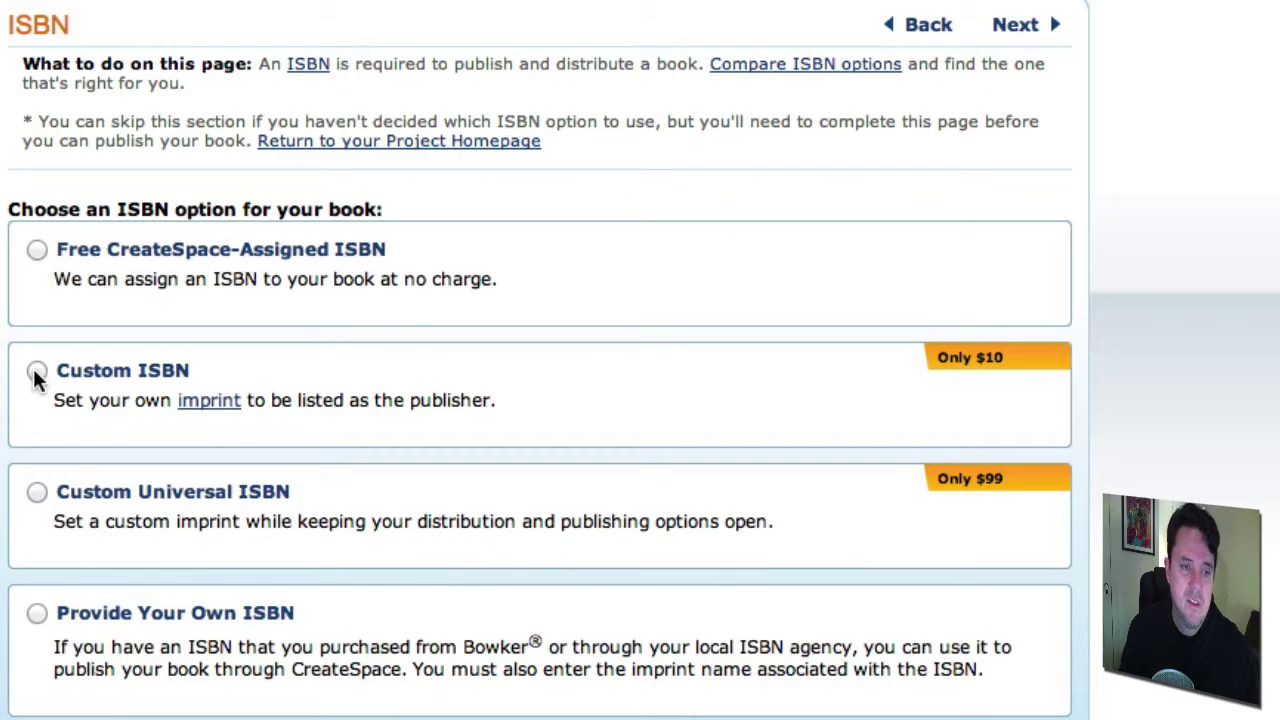
# Choose the $10 Custom ISBN with the 17th Street Publishing imprint, purchase it and check out the order.
pyautogui.click(36, 371)
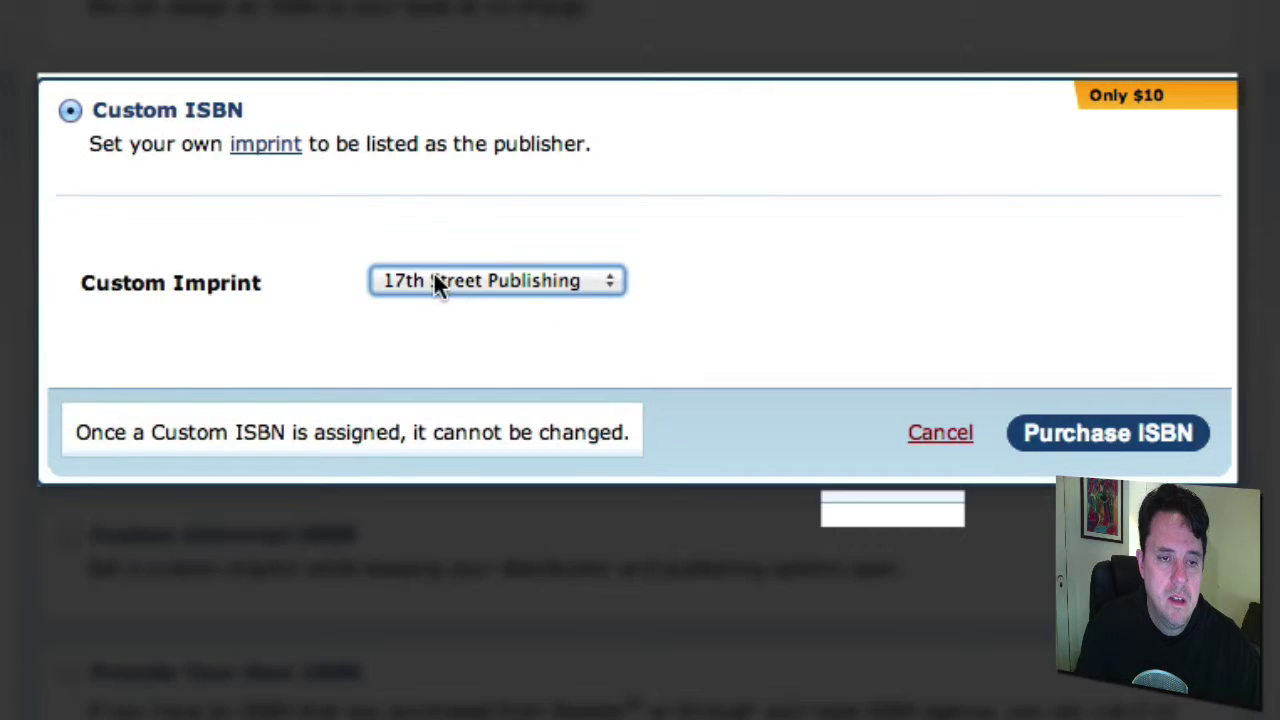
pyautogui.click(463, 283)
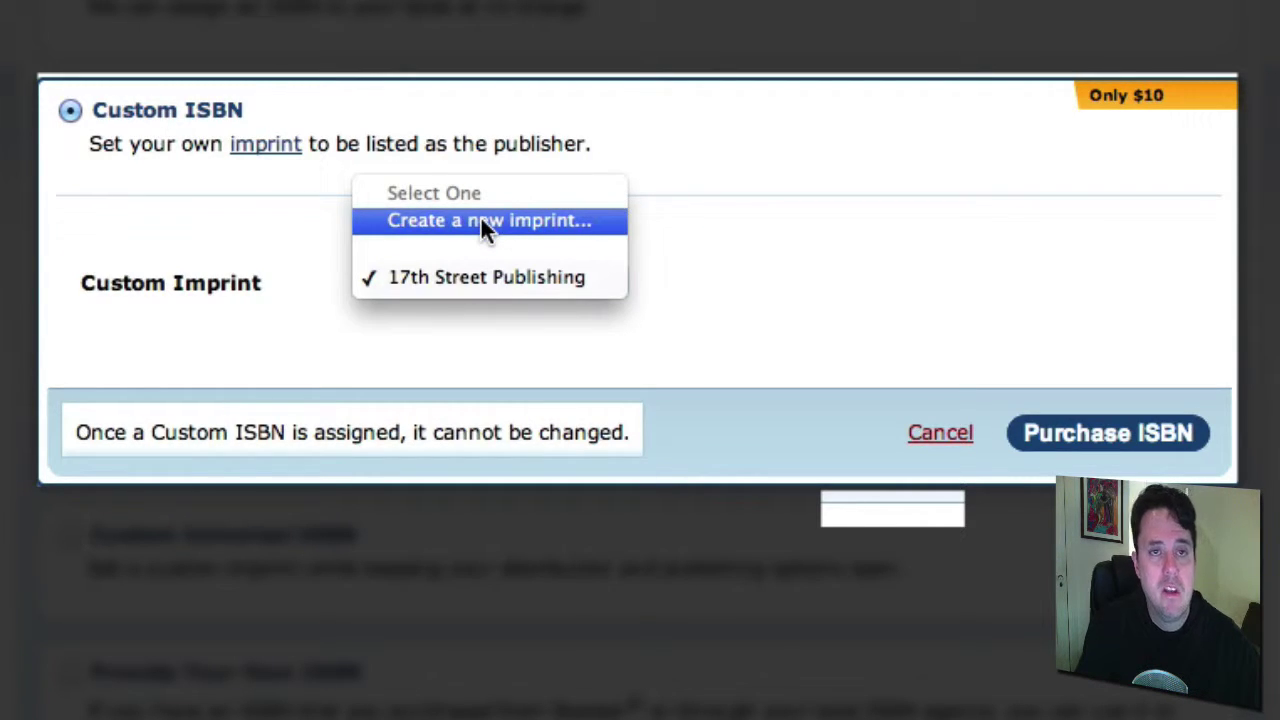
pyautogui.click(487, 276)
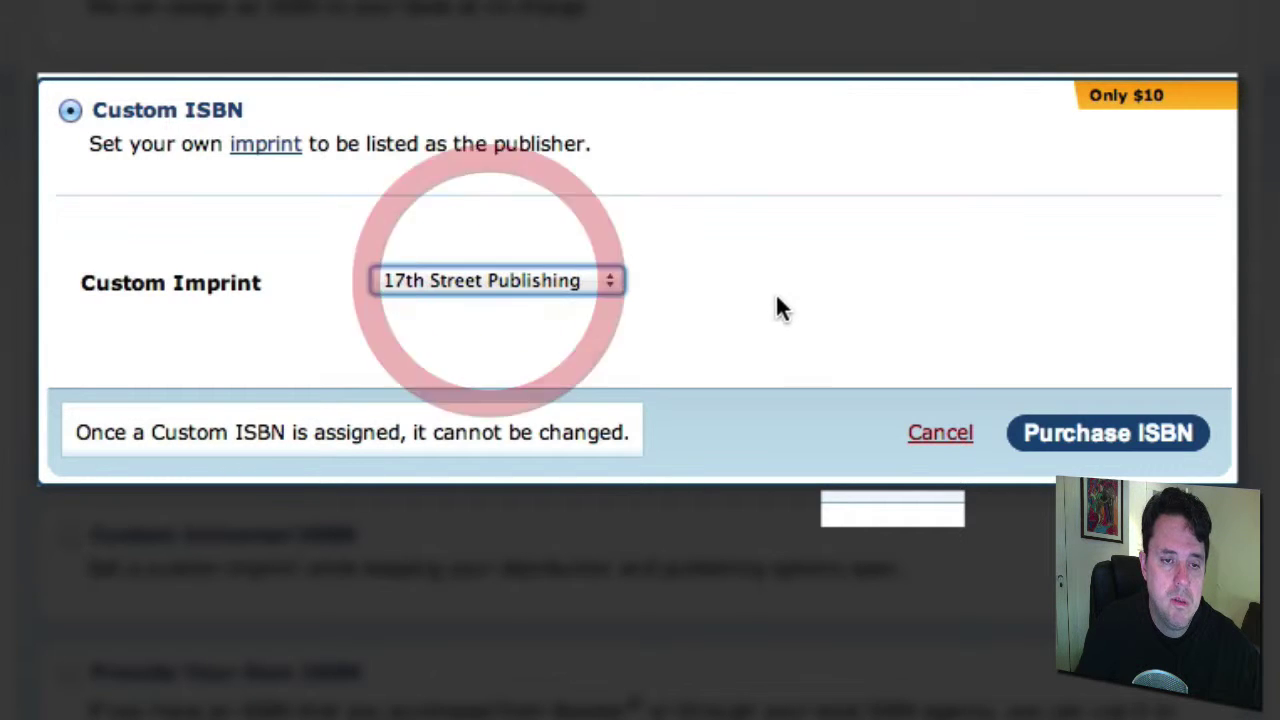
pyautogui.click(1103, 440)
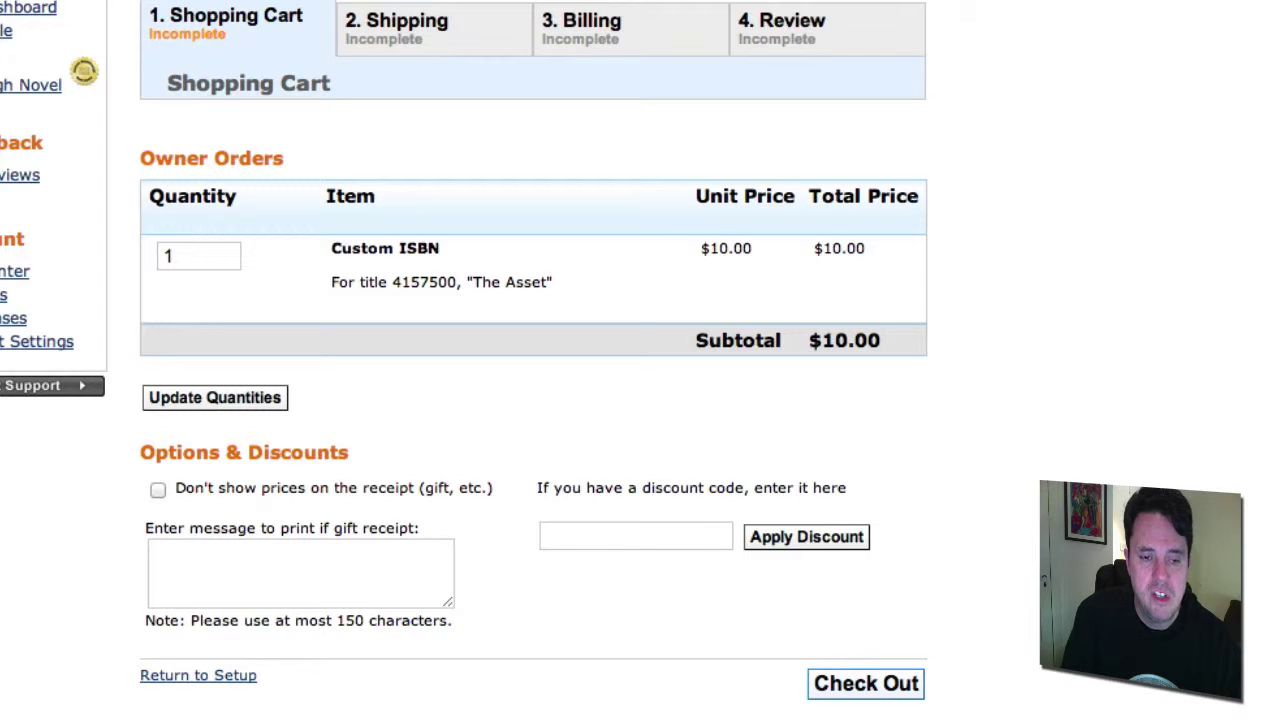
pyautogui.click(860, 685)
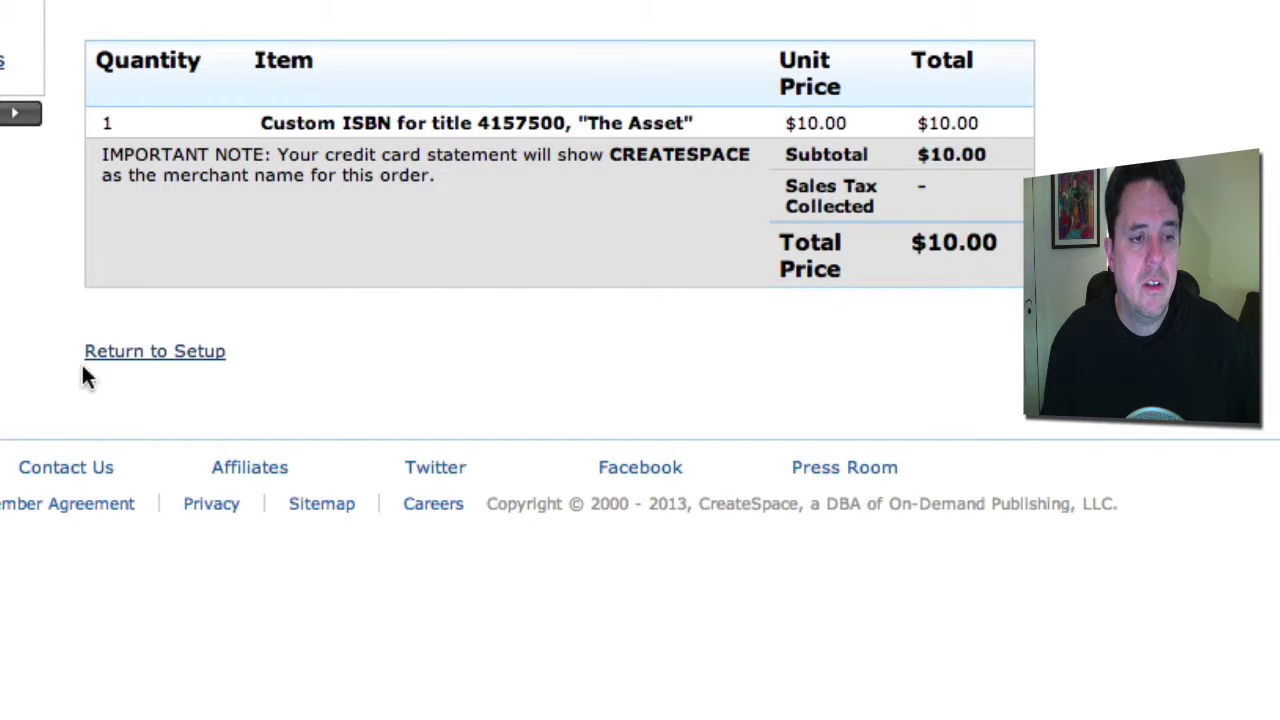
# Return to the title setup, check the assigned ISBN numbers and continue to the Interior page.
pyautogui.click(146, 355)
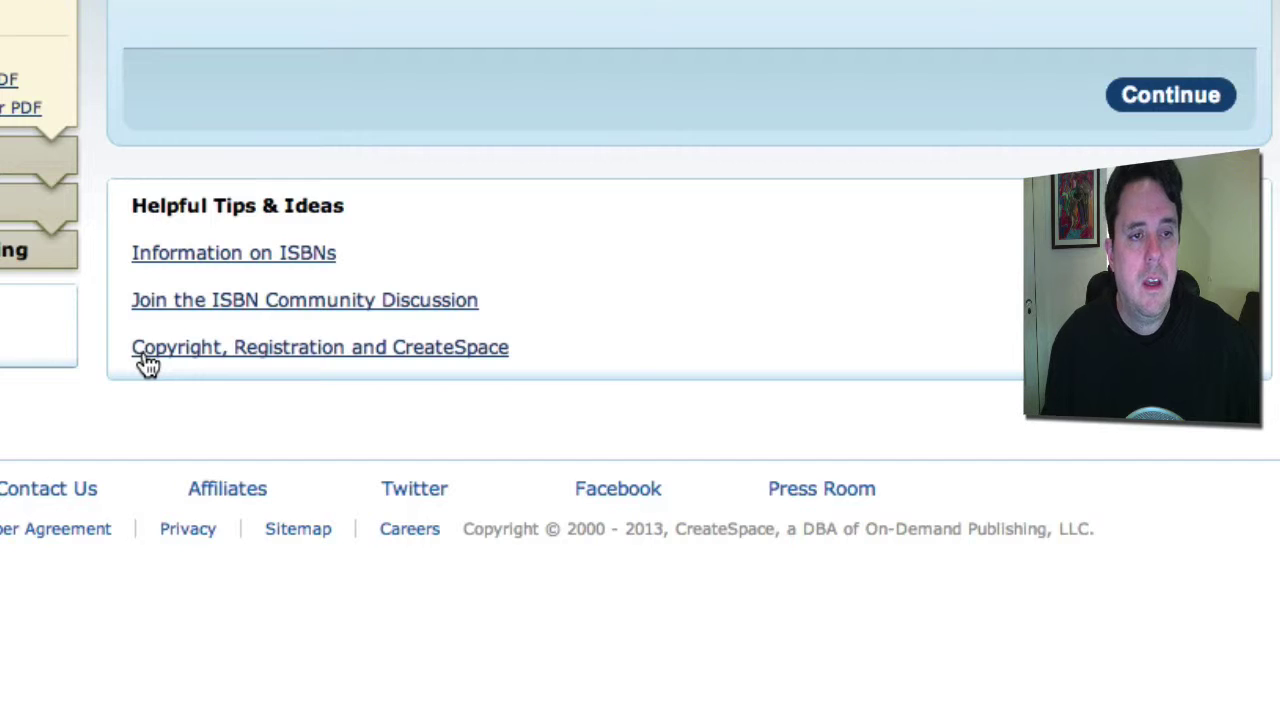
pyautogui.scroll(8, 146, 366)
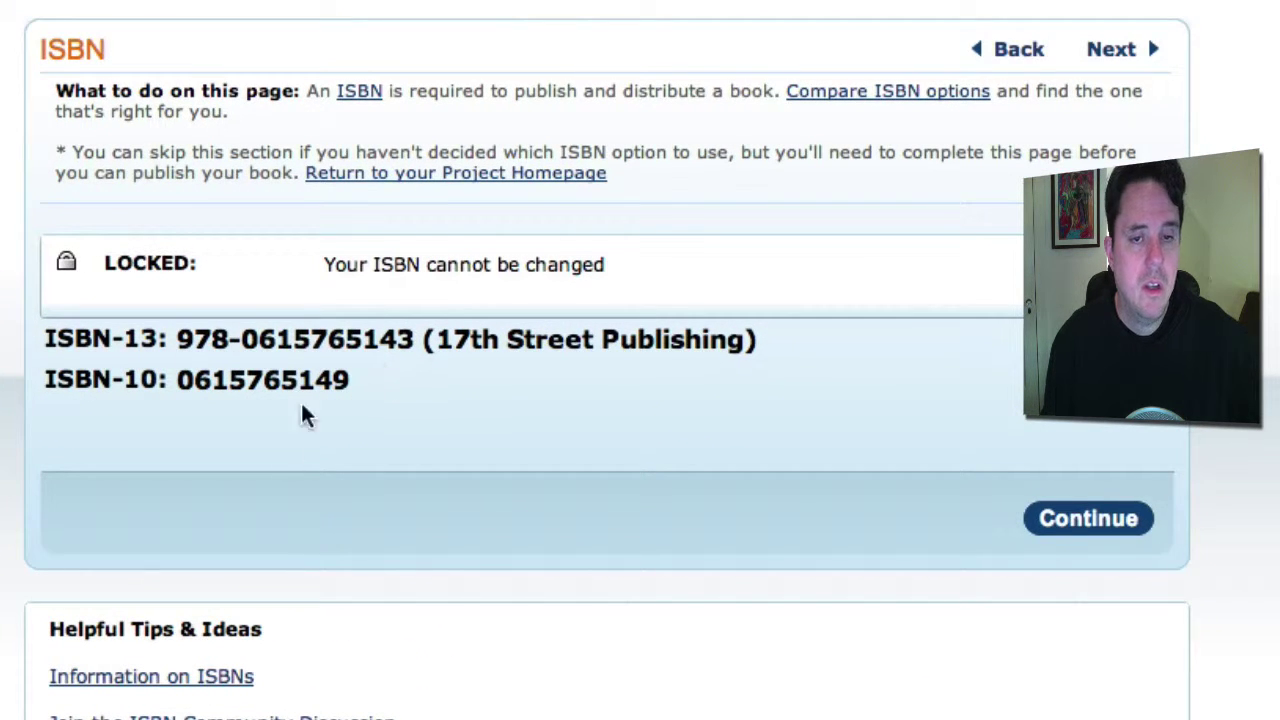
pyautogui.click(1060, 522)
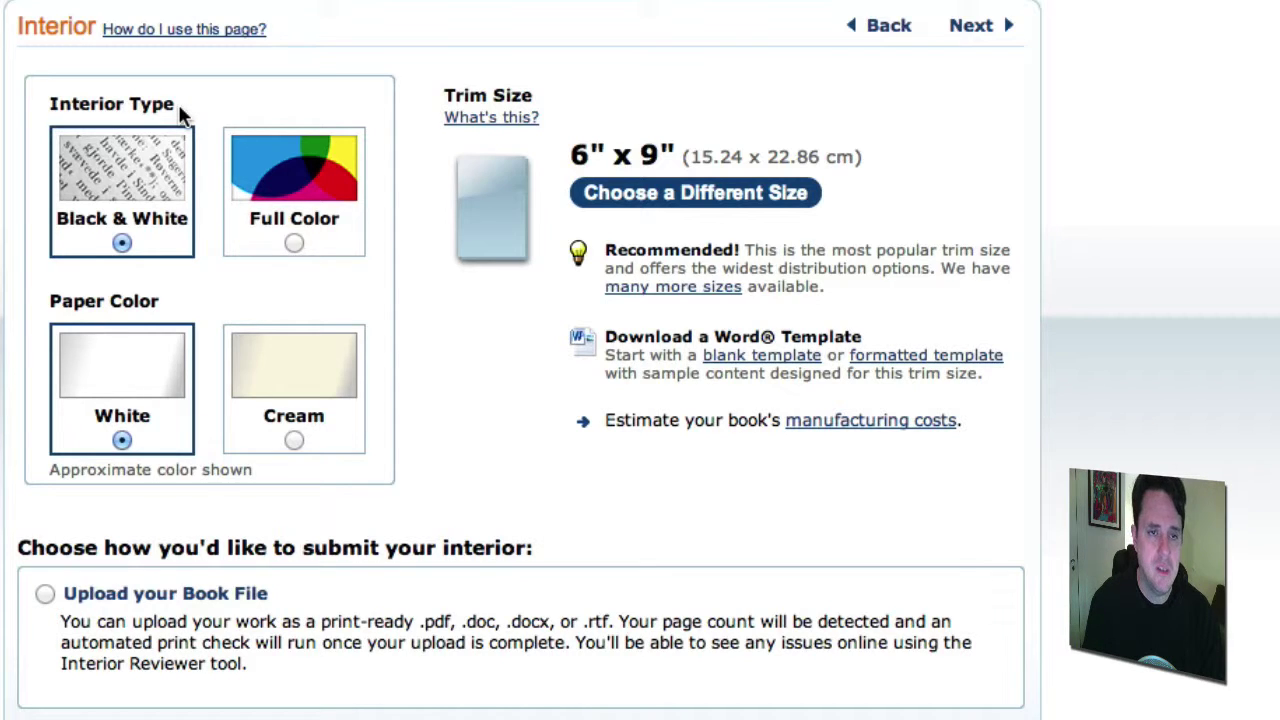
# Change the book interior's trim size to 5.5" x 8.5".
pyautogui.click(653, 202)
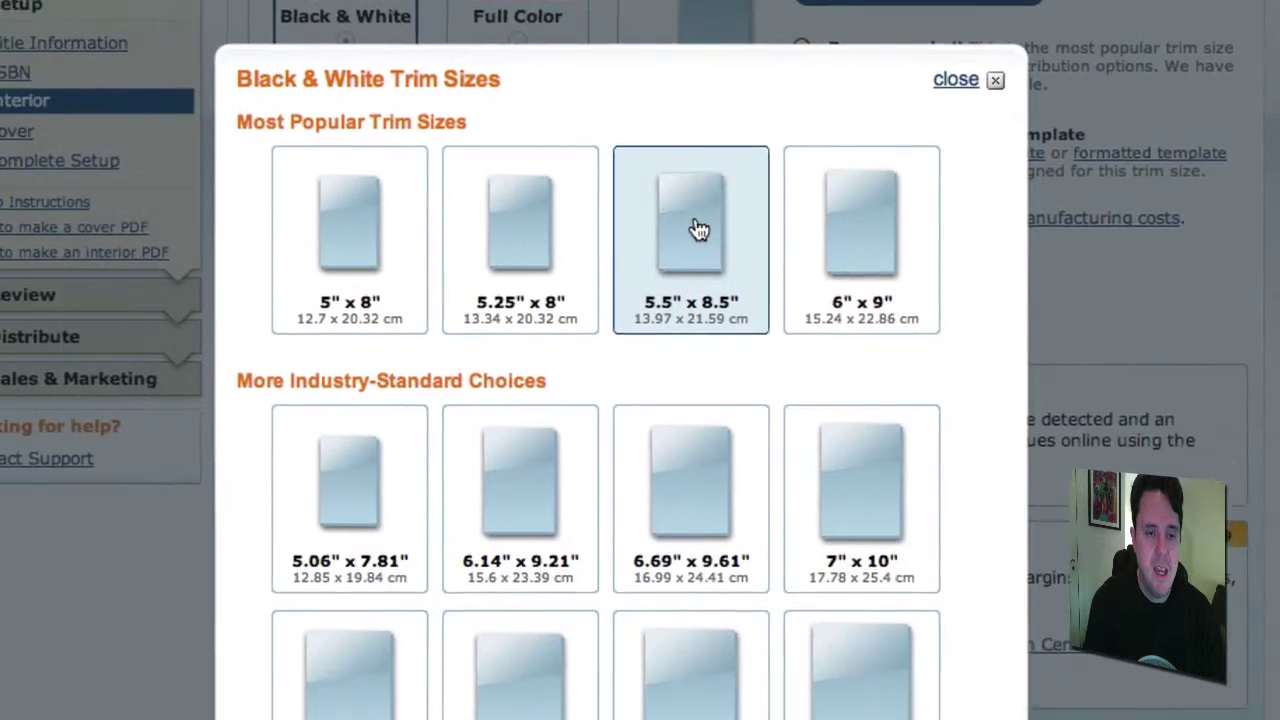
pyautogui.click(475, 431)
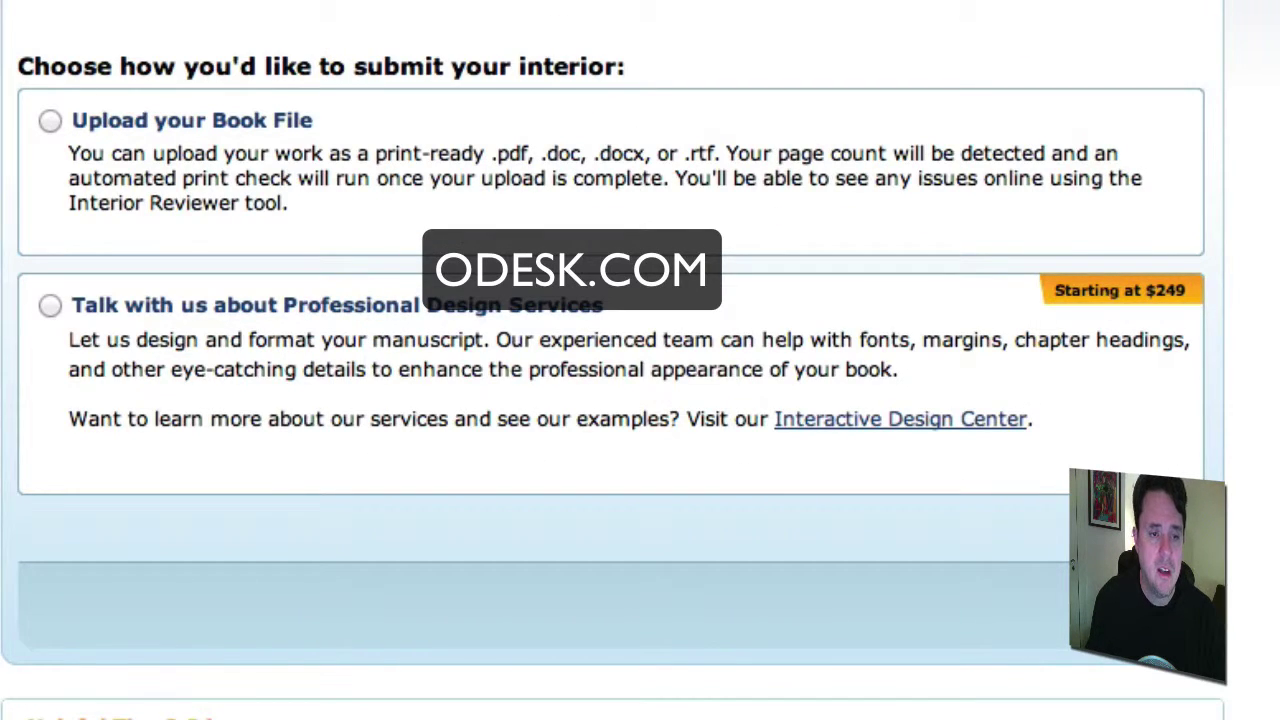
# Choose to upload the book file and select the TheAsset4_01-27-13_FINAL document as the interior file.
pyautogui.click(52, 120)
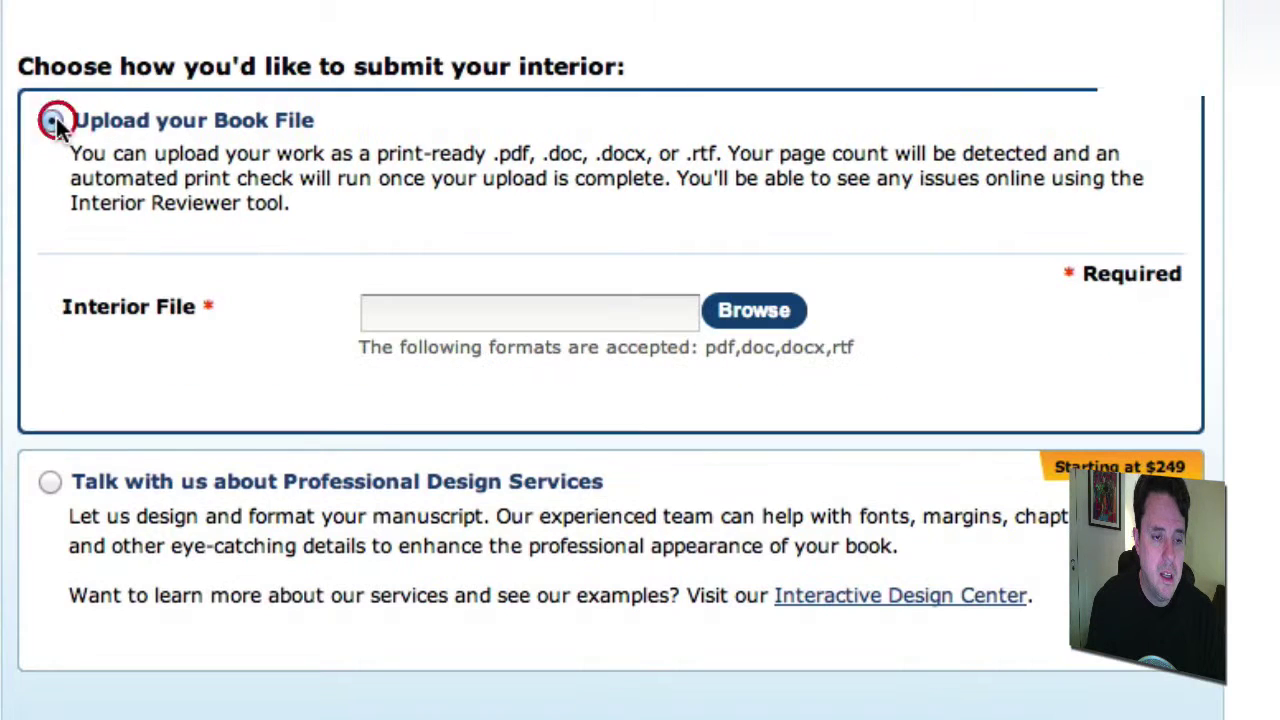
pyautogui.click(753, 311)
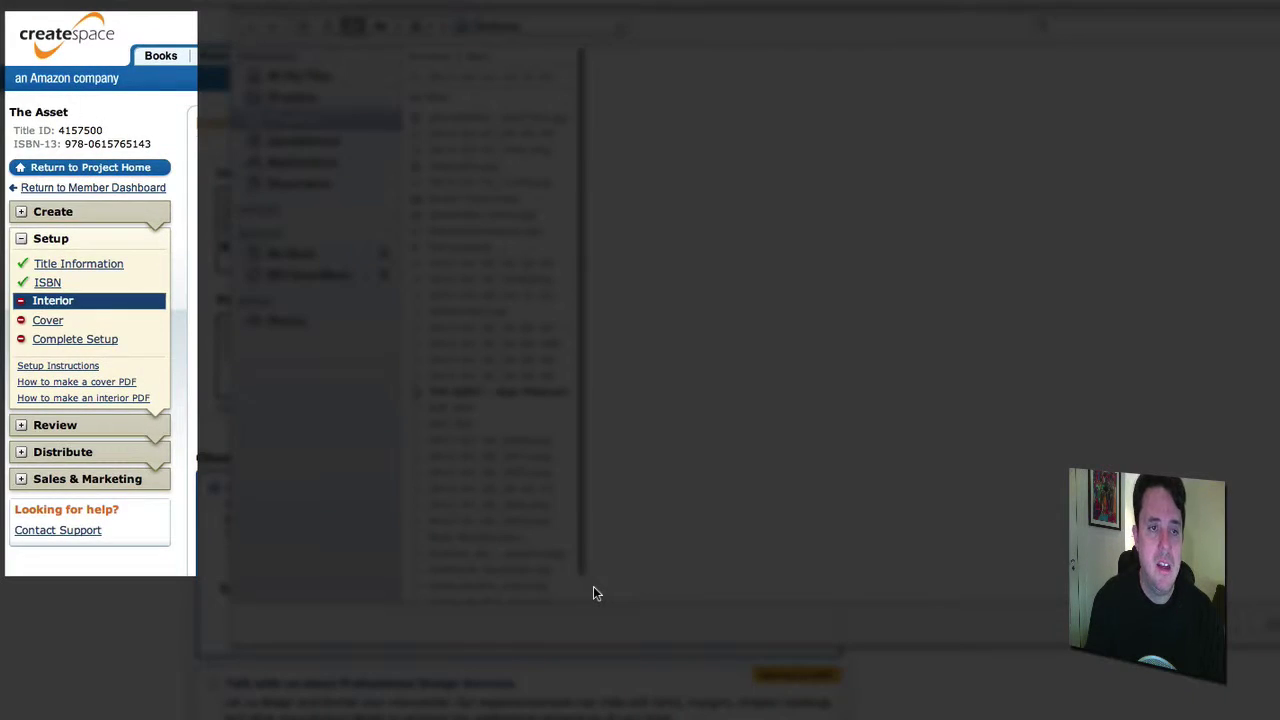
pyautogui.doubleClick(299, 139)
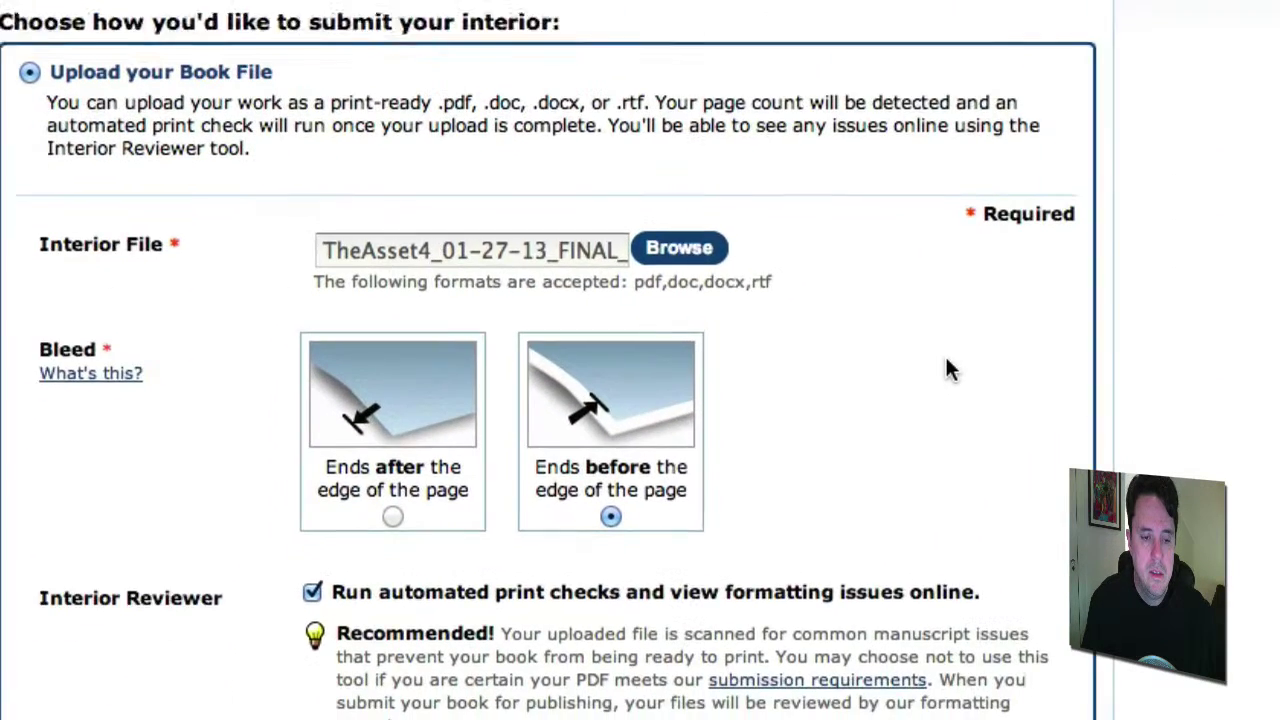
# Keep the bleed ending before the edge of the page and the automated print checks enabled, and save the interior.
pyautogui.scroll(-1, 505, 671)
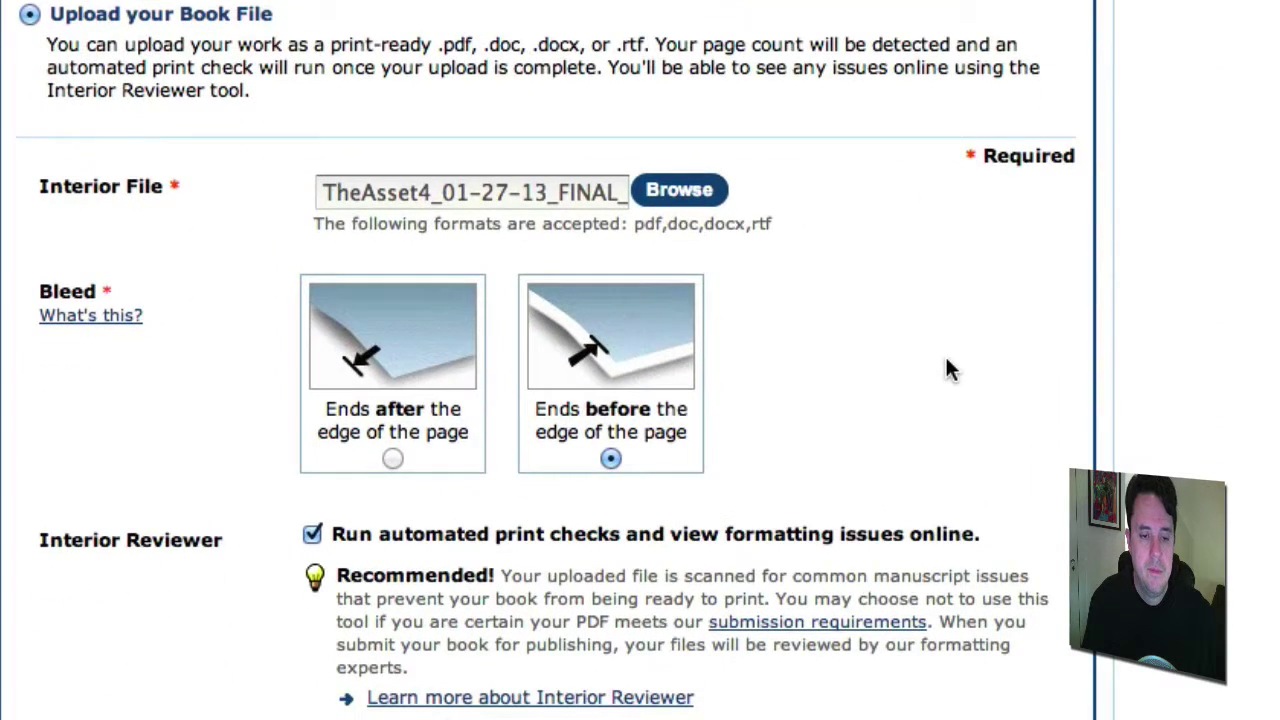
pyautogui.scroll(-5, 948, 368)
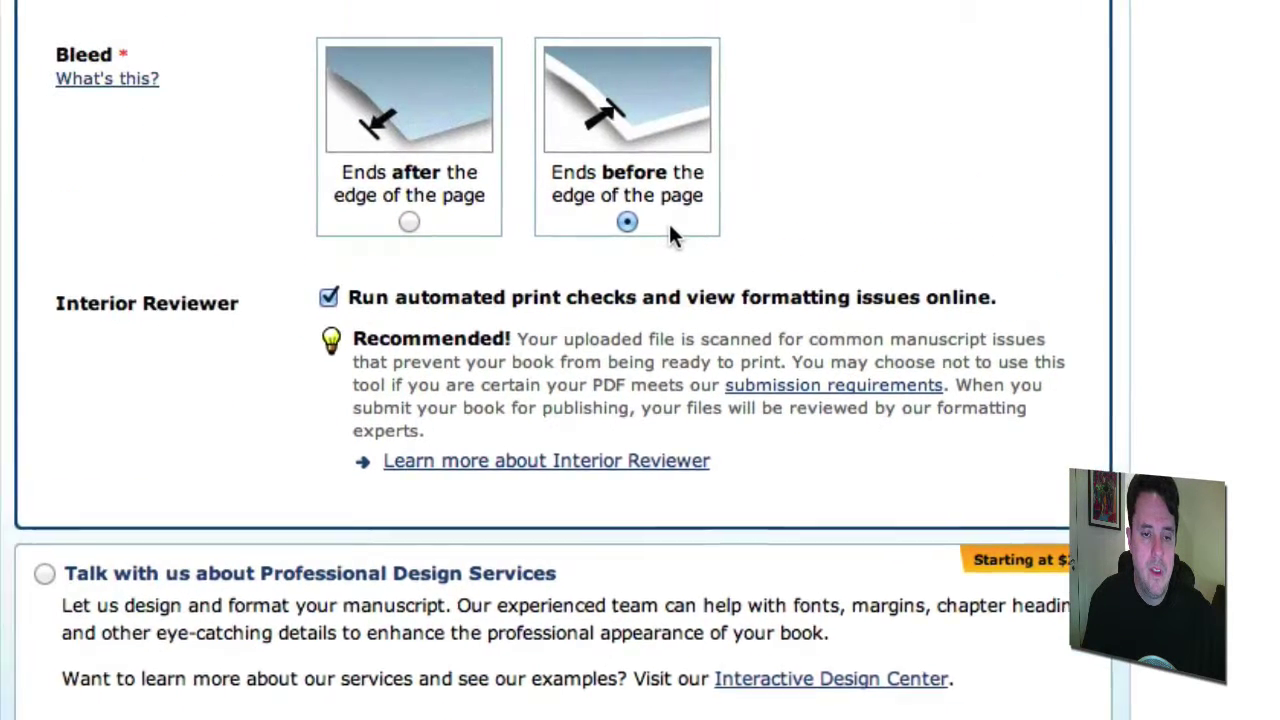
pyautogui.click(611, 102)
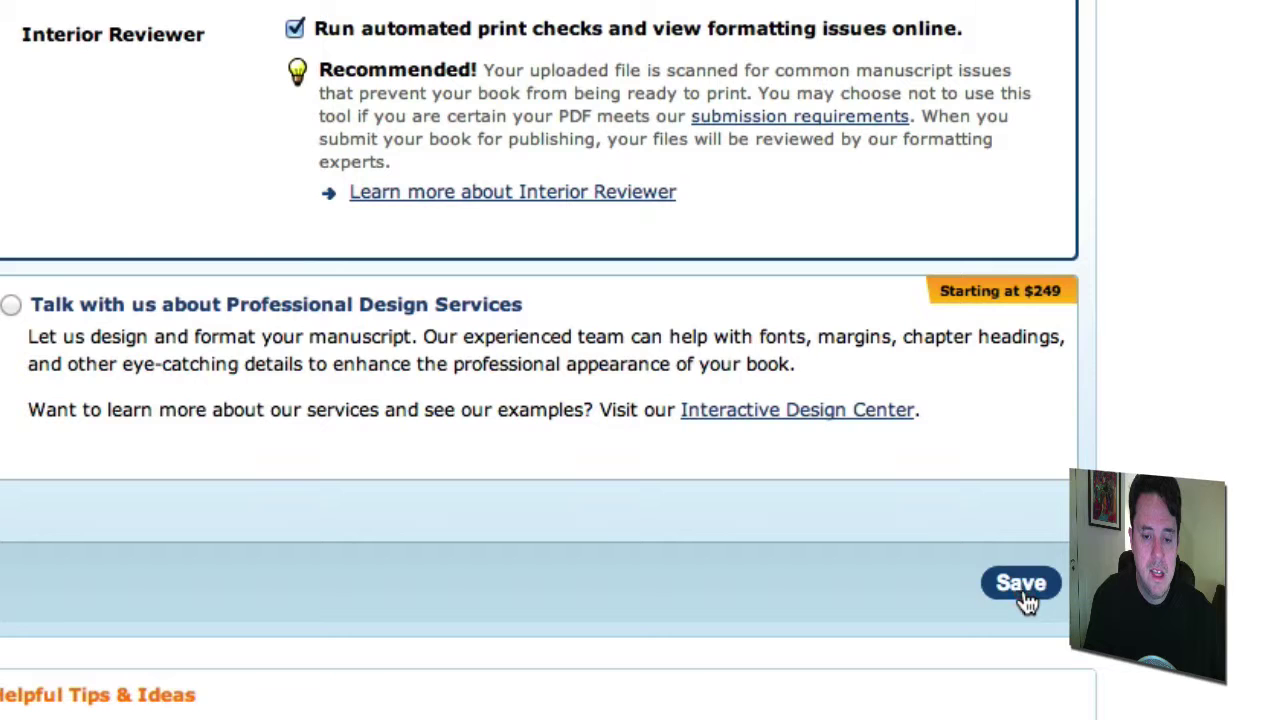
pyautogui.click(1021, 584)
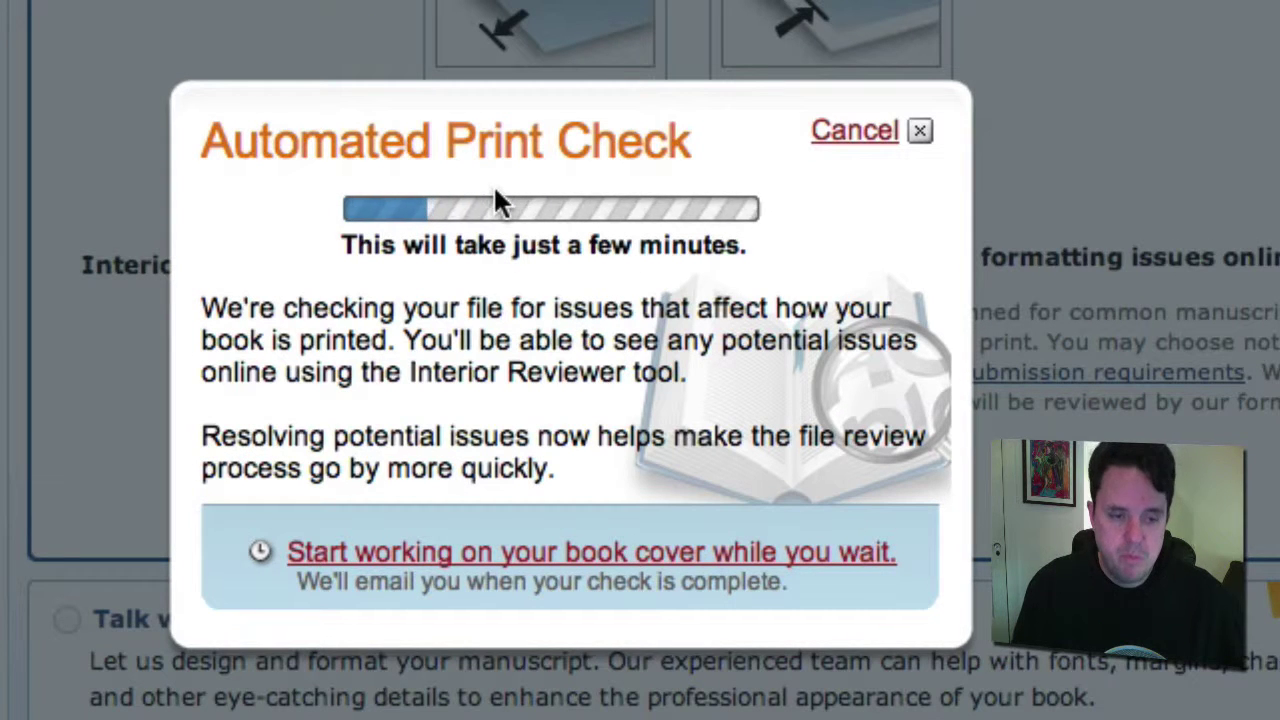
# Move on to the cover while the print check runs and upload BookCover5_5x8_5_BW_240_art.pdf as a print-ready PDF cover.
pyautogui.click(728, 568)
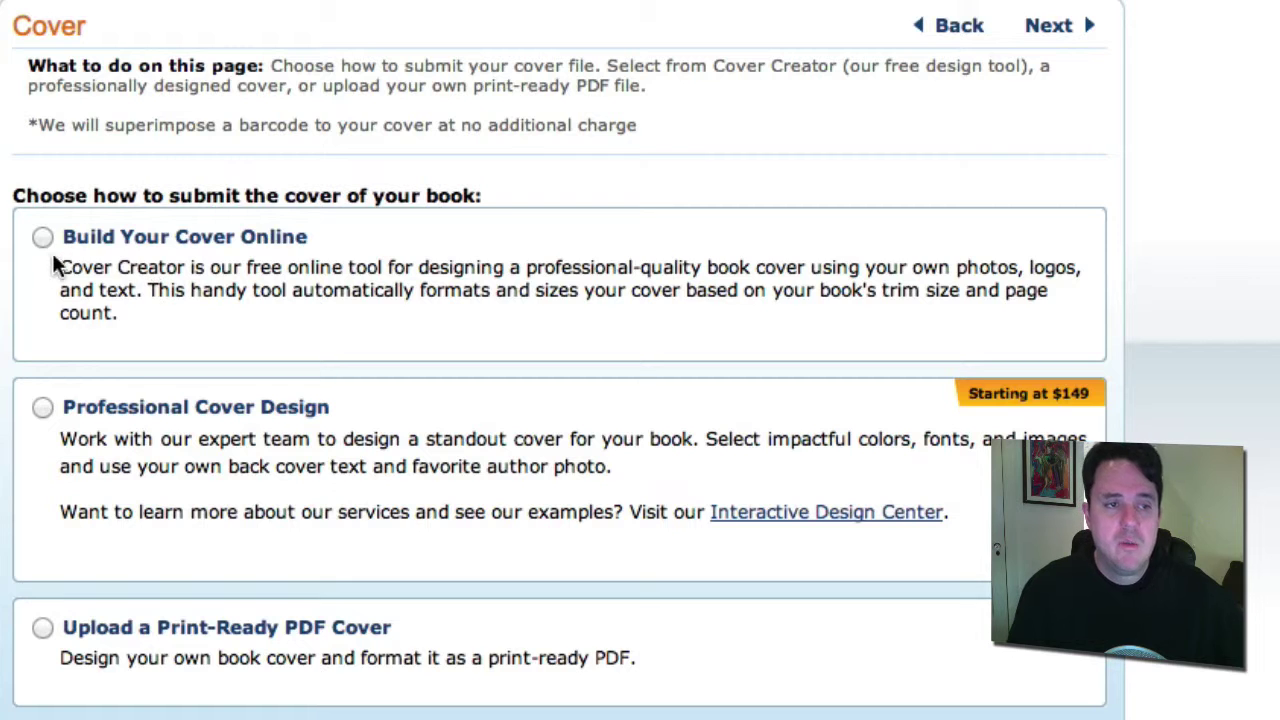
pyautogui.click(42, 627)
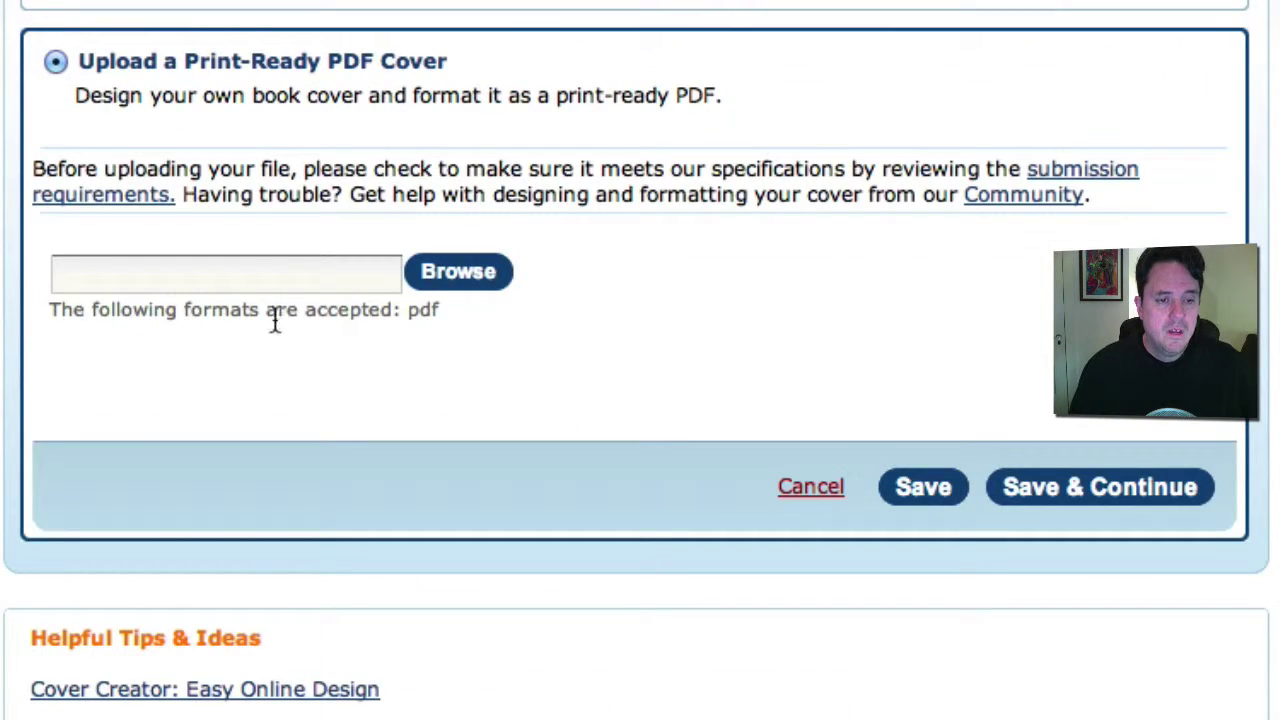
pyautogui.click(452, 276)
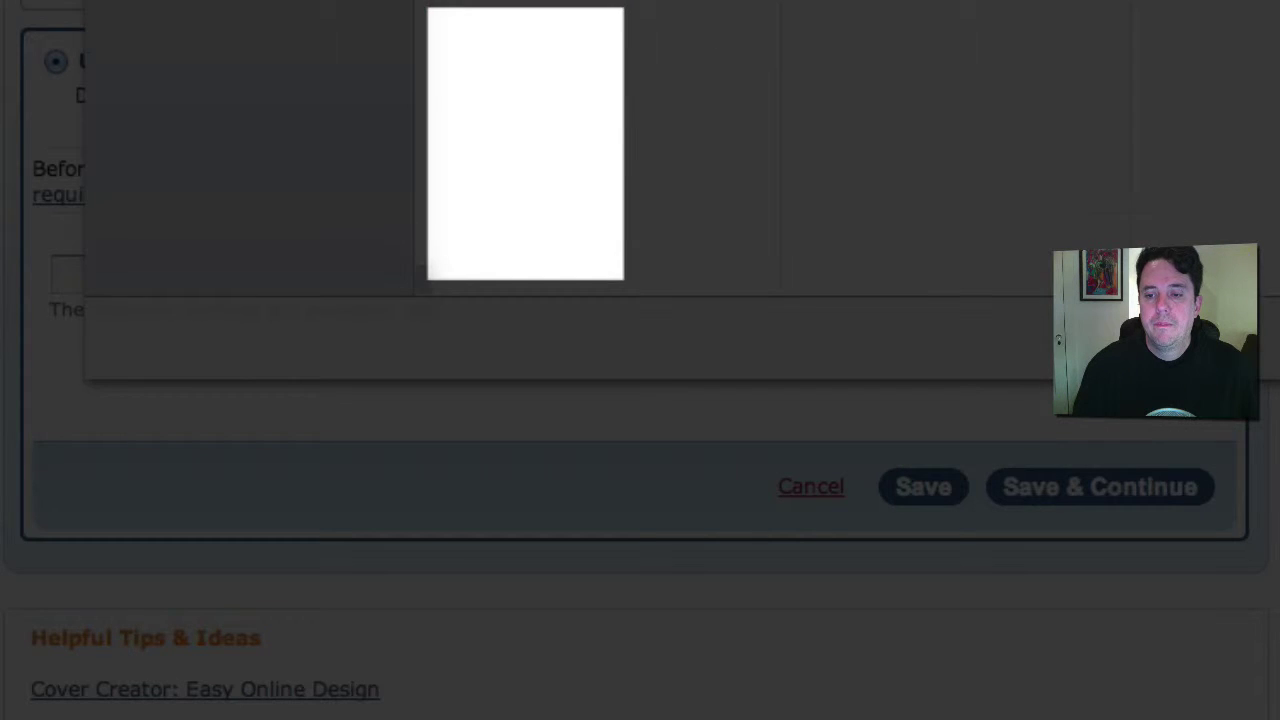
pyautogui.press('Escape')
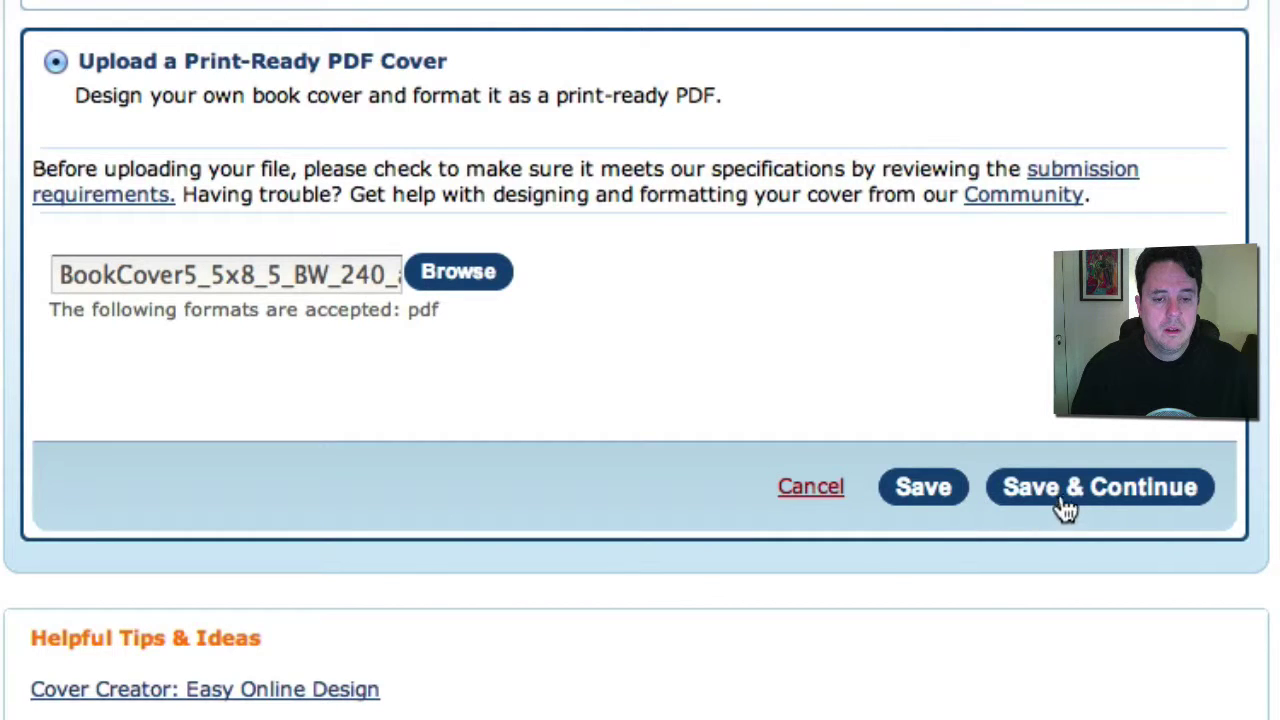
pyautogui.click(1076, 492)
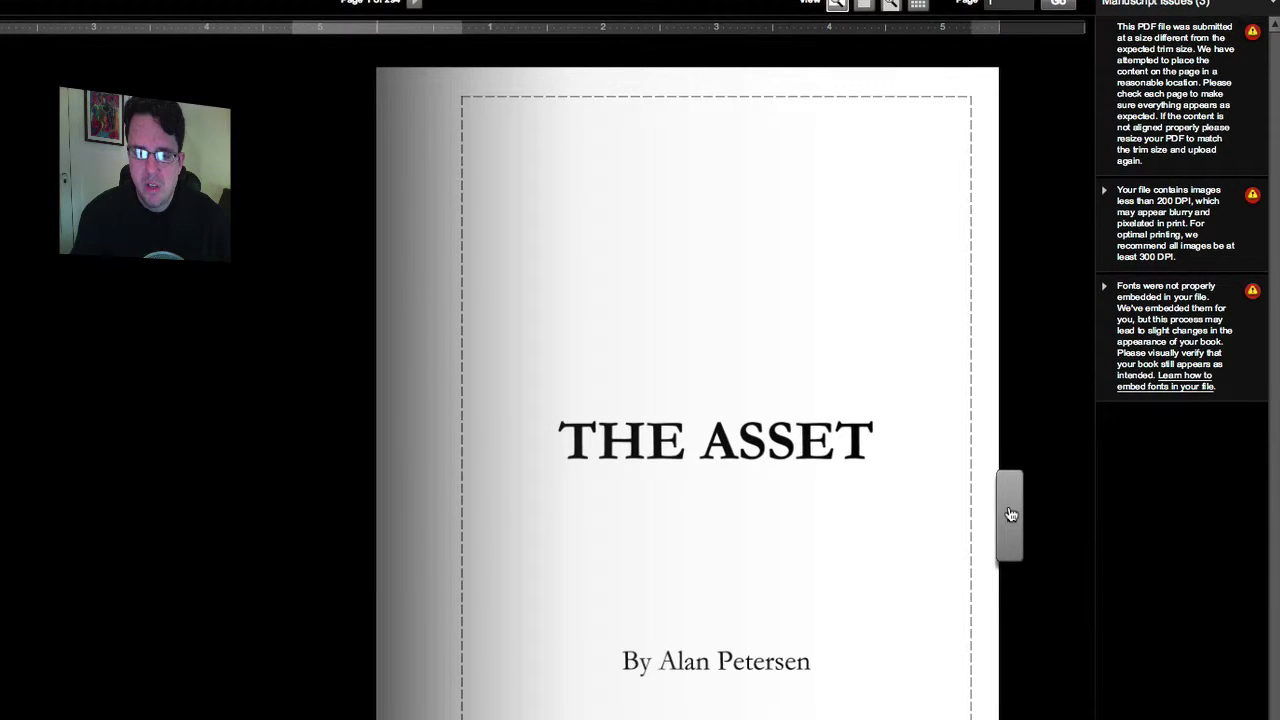
# Page through the book in the Interior Reviewer from the title page through the contents and prologue, examining the layout.
pyautogui.click(1011, 514)
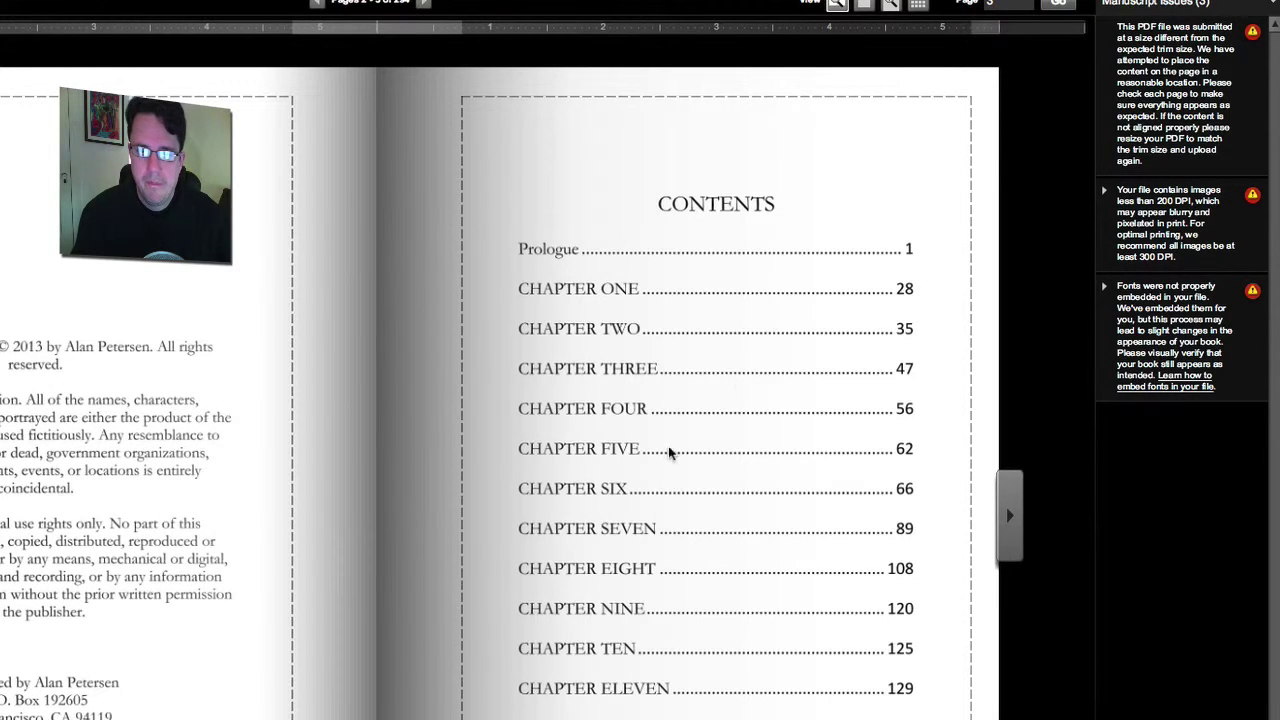
pyautogui.click(1000, 504)
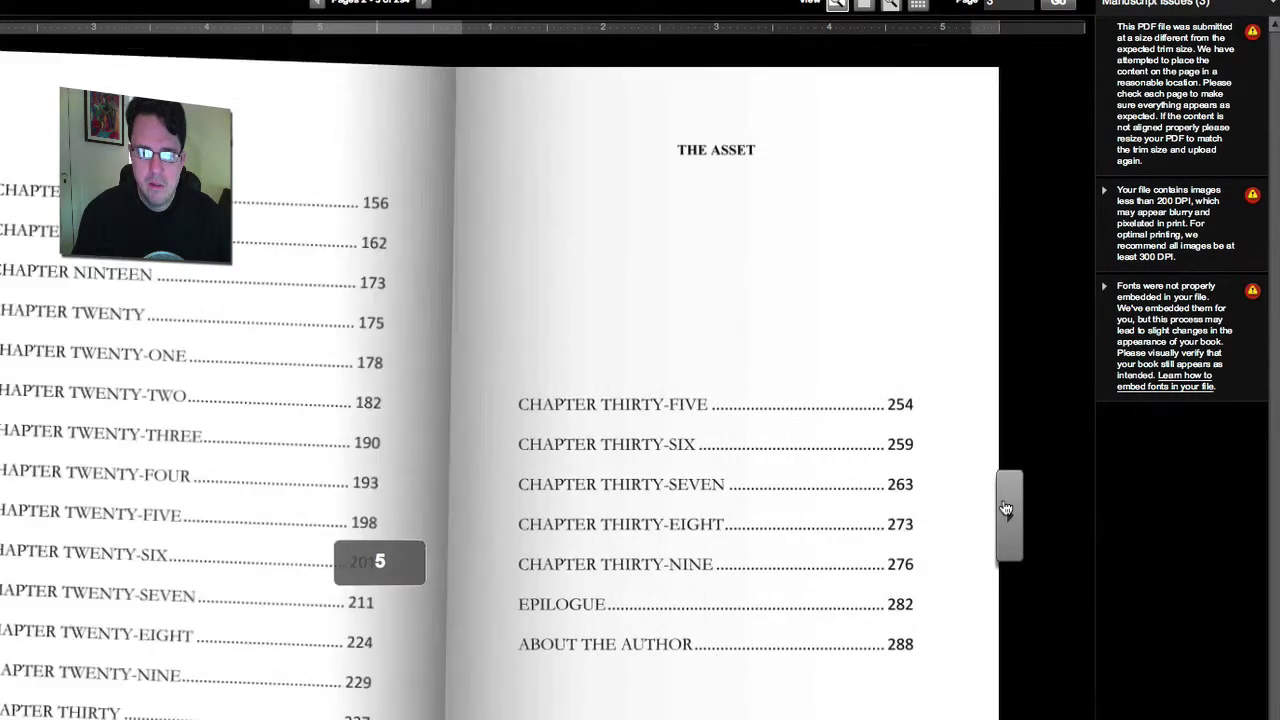
pyautogui.click(1006, 509)
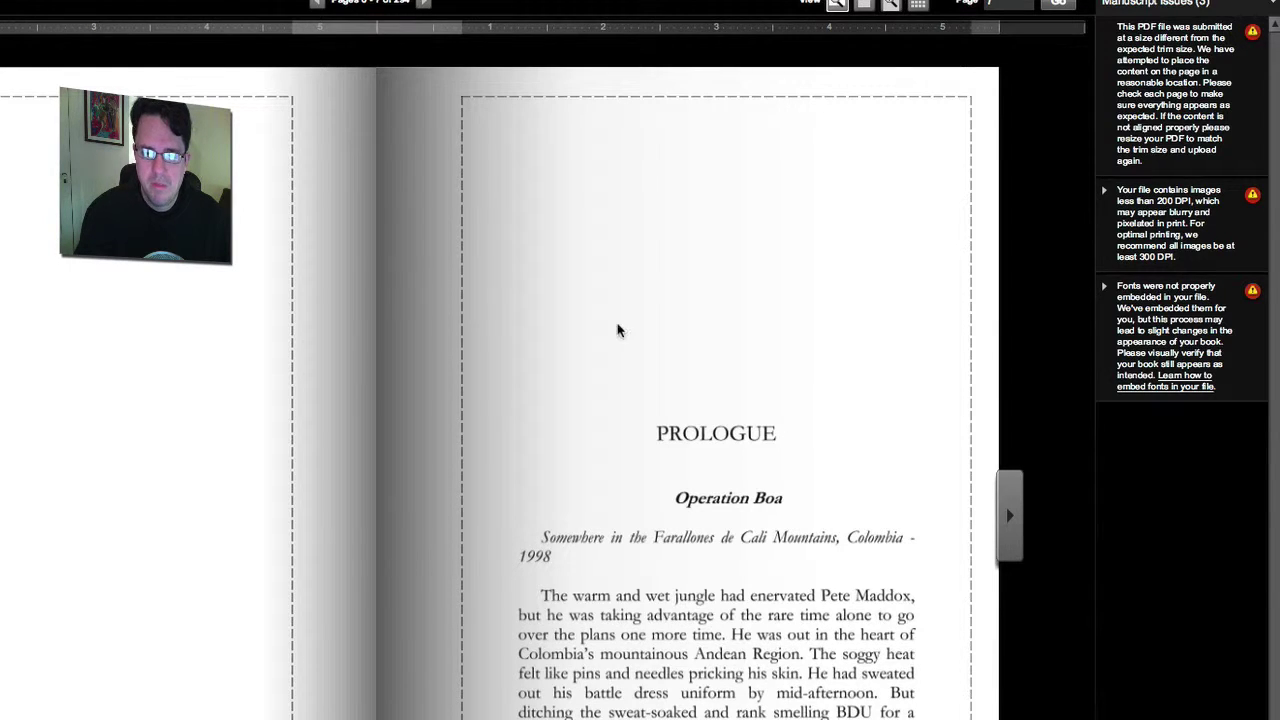
pyautogui.click(1008, 522)
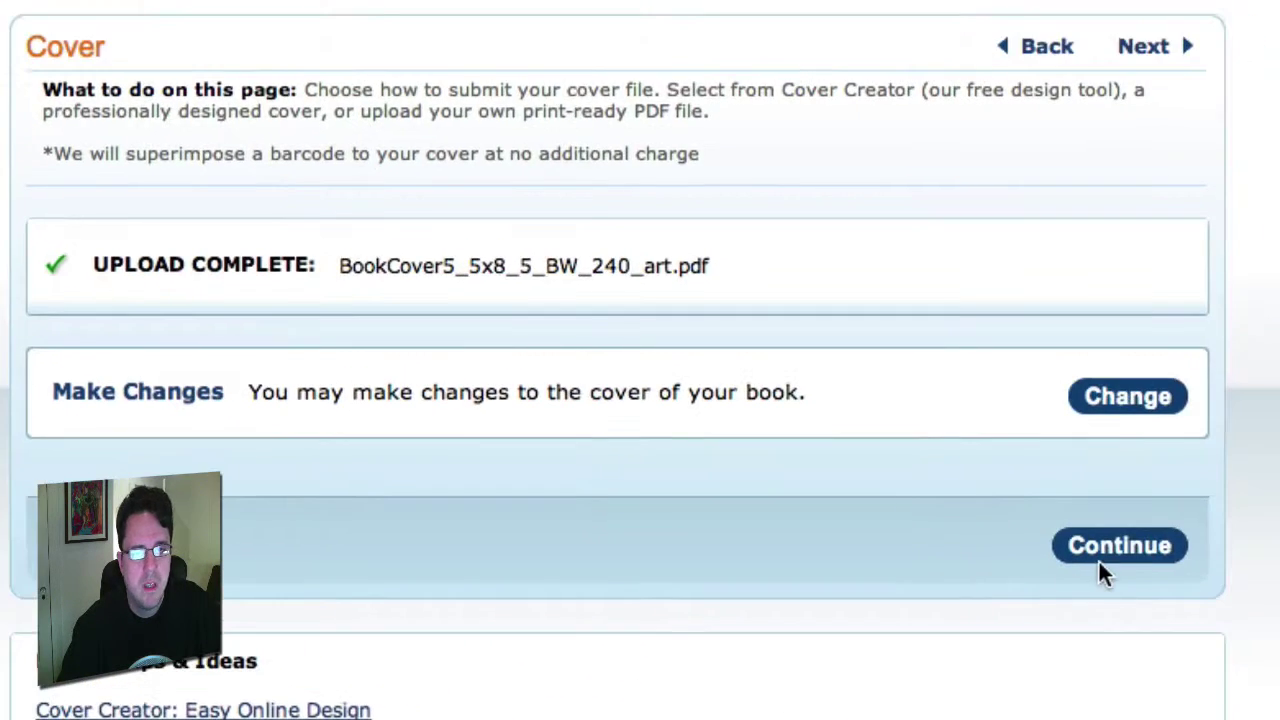
# Continue from the uploaded cover to the setup summary and submit the interior and cover files for review.
pyautogui.click(1120, 547)
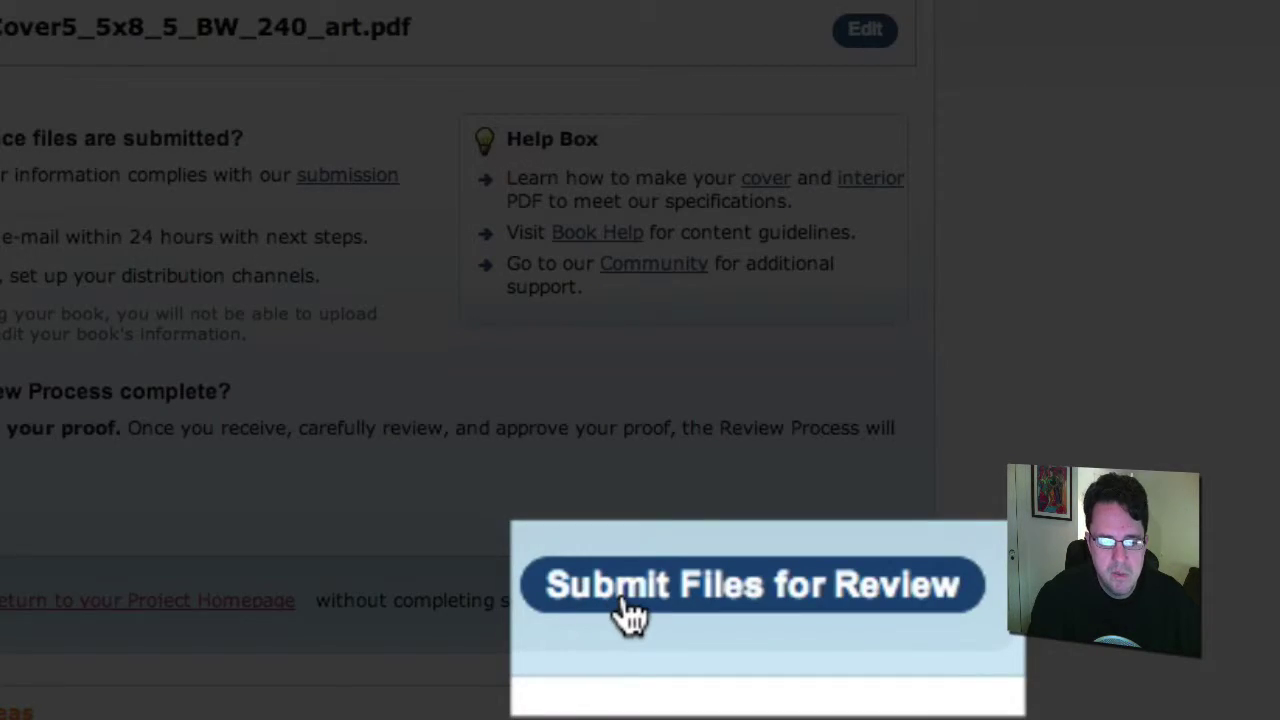
pyautogui.click(626, 603)
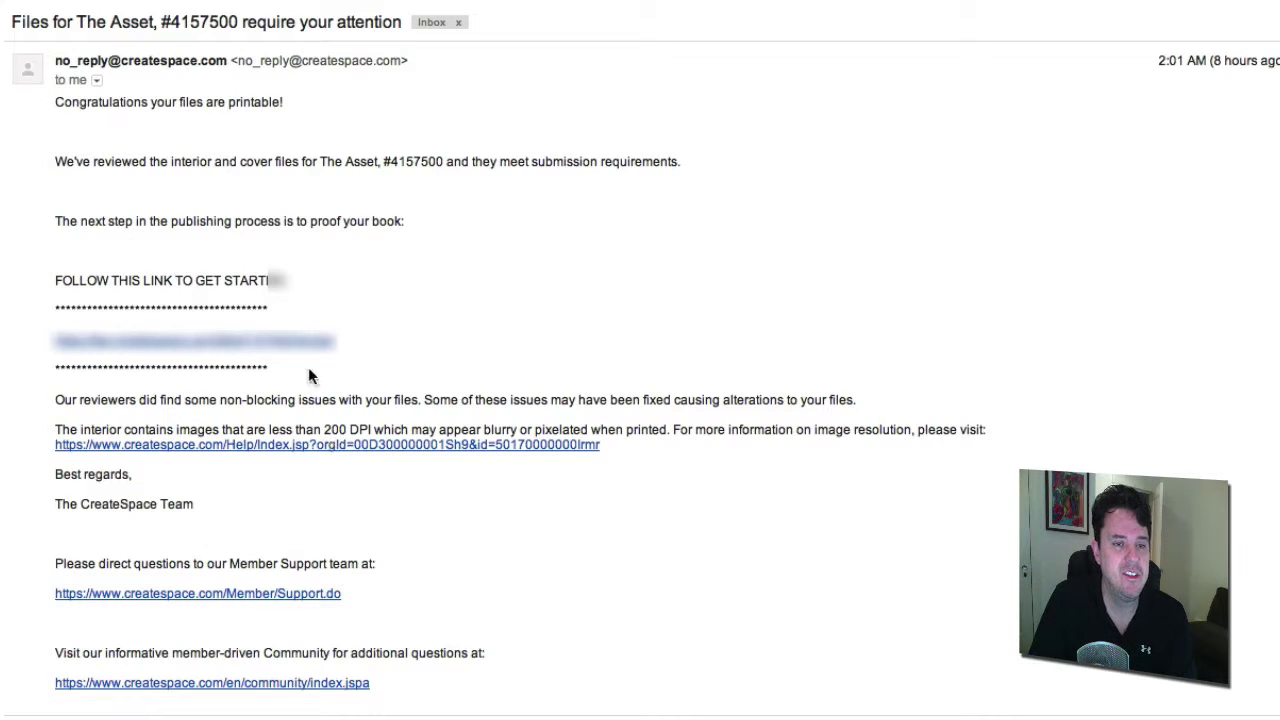
# Read the CreateSpace e-mail with the review outcome for The Asset's interior and cover files.
pyautogui.click(316, 216)
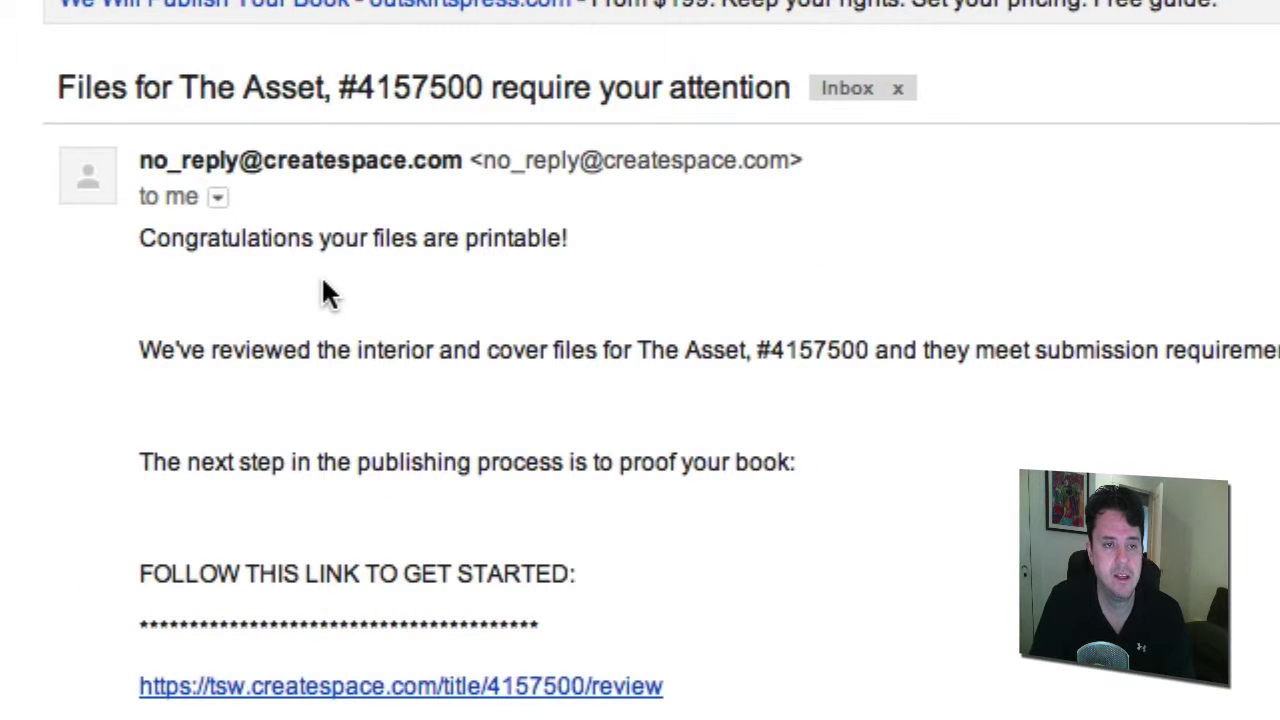
pyautogui.moveTo(142, 237); pyautogui.dragTo(595, 240)
pyautogui.click(675, 256)
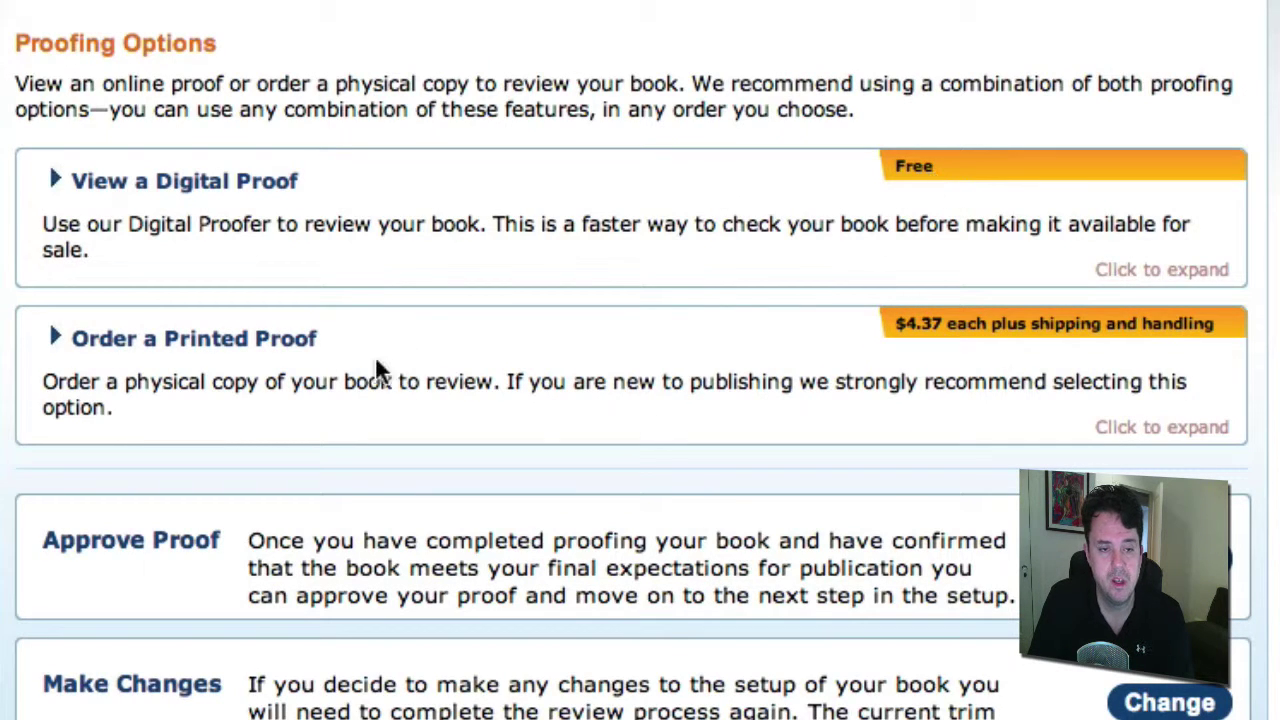
# Order one printed proof of The Asset with standard shipping, confirm the order, and check the title's status in My Projects.
pyautogui.click(52, 340)
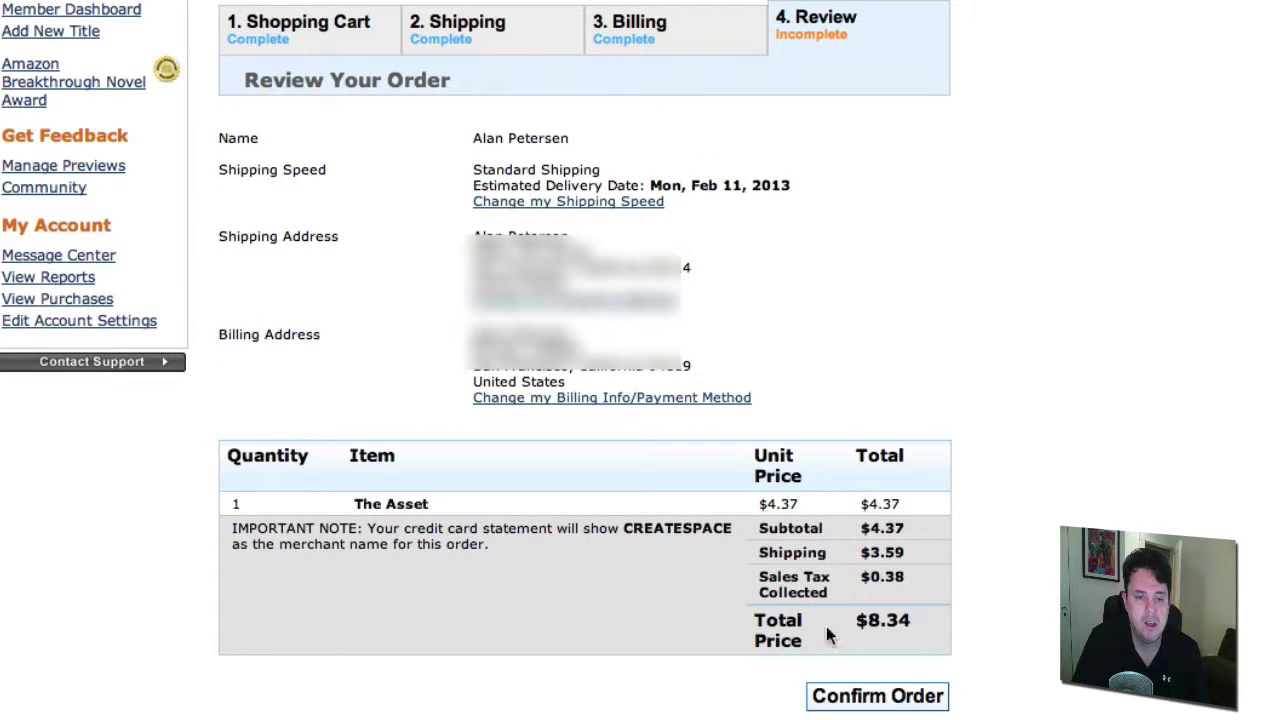
pyautogui.click(869, 641)
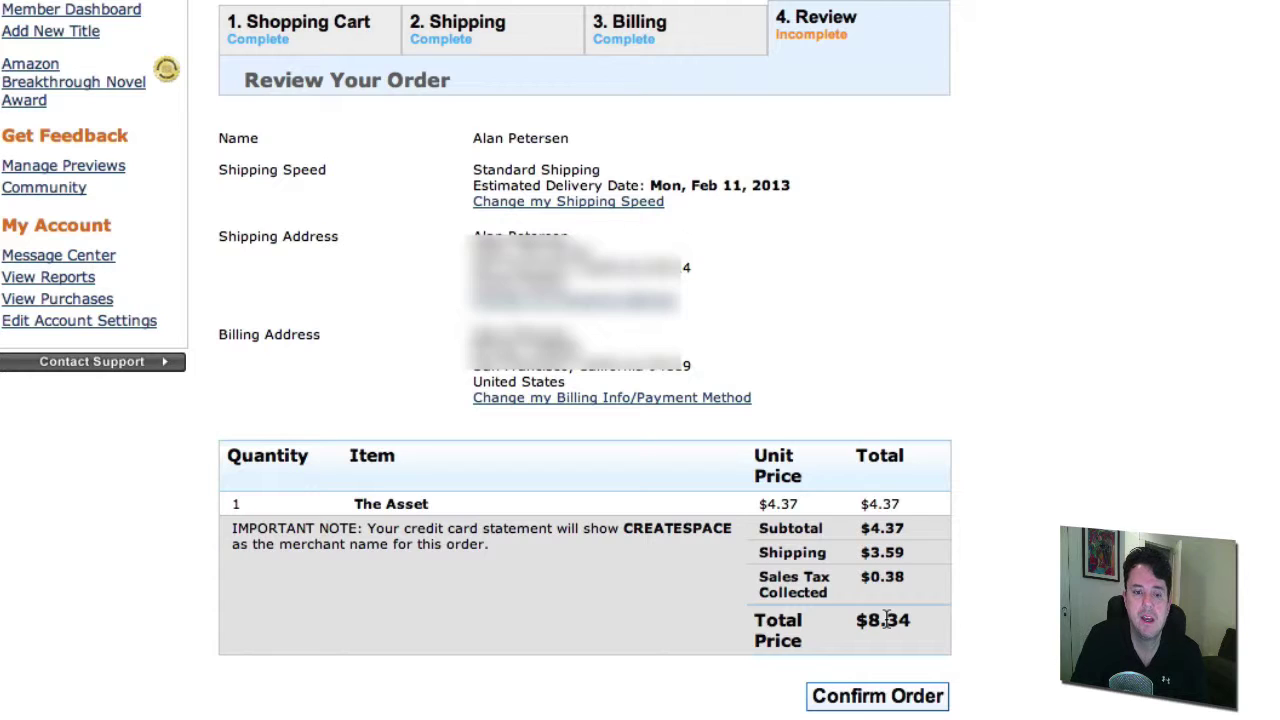
pyautogui.click(876, 699)
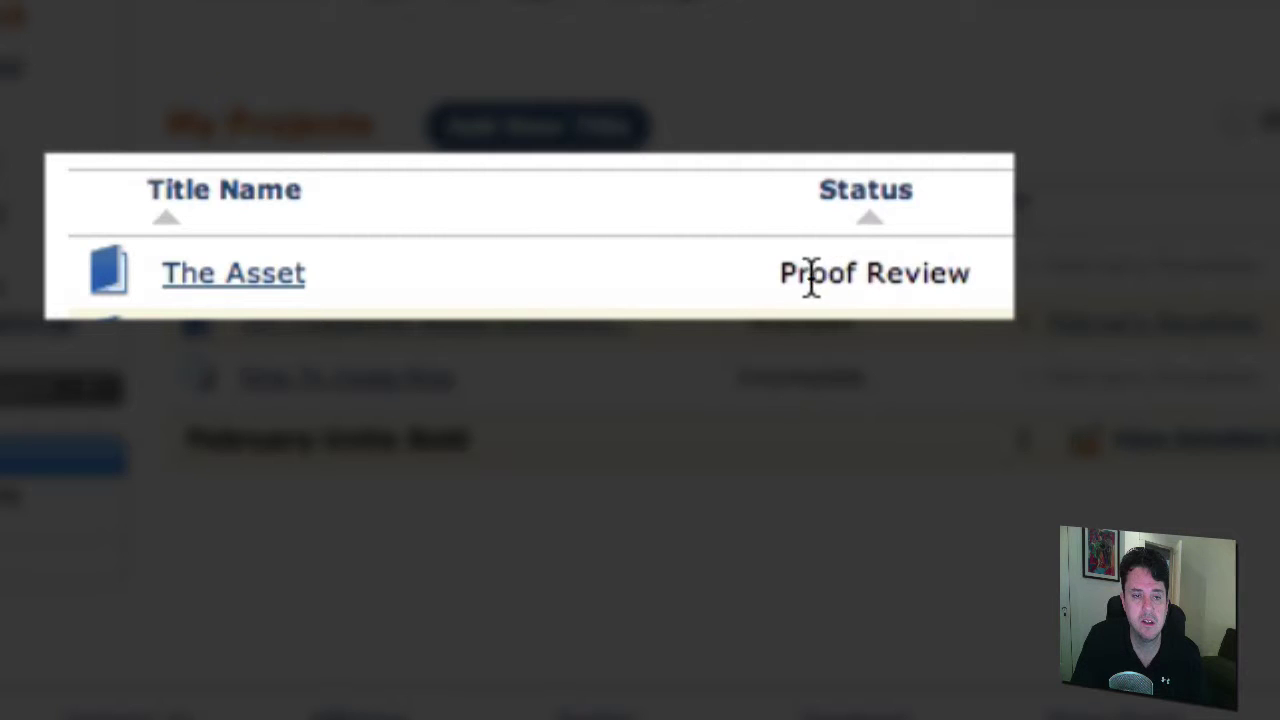
pyautogui.moveTo(781, 273); pyautogui.dragTo(966, 271)
pyautogui.click(972, 270)
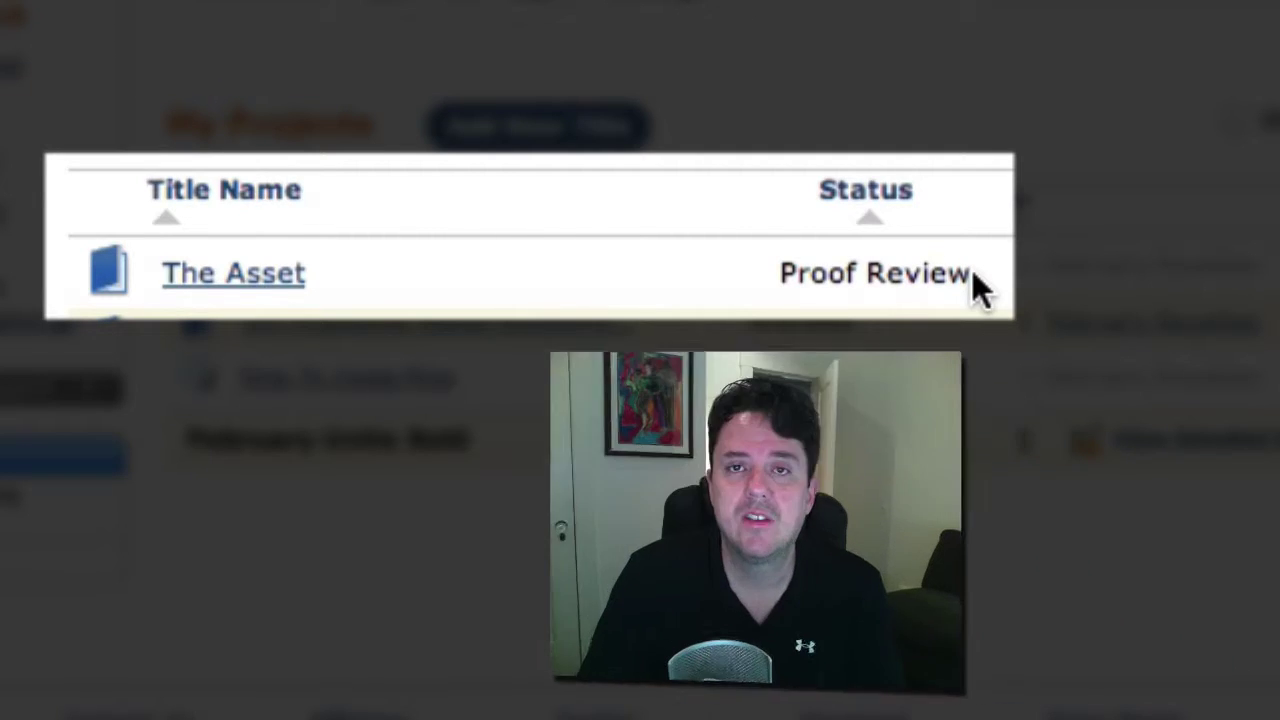